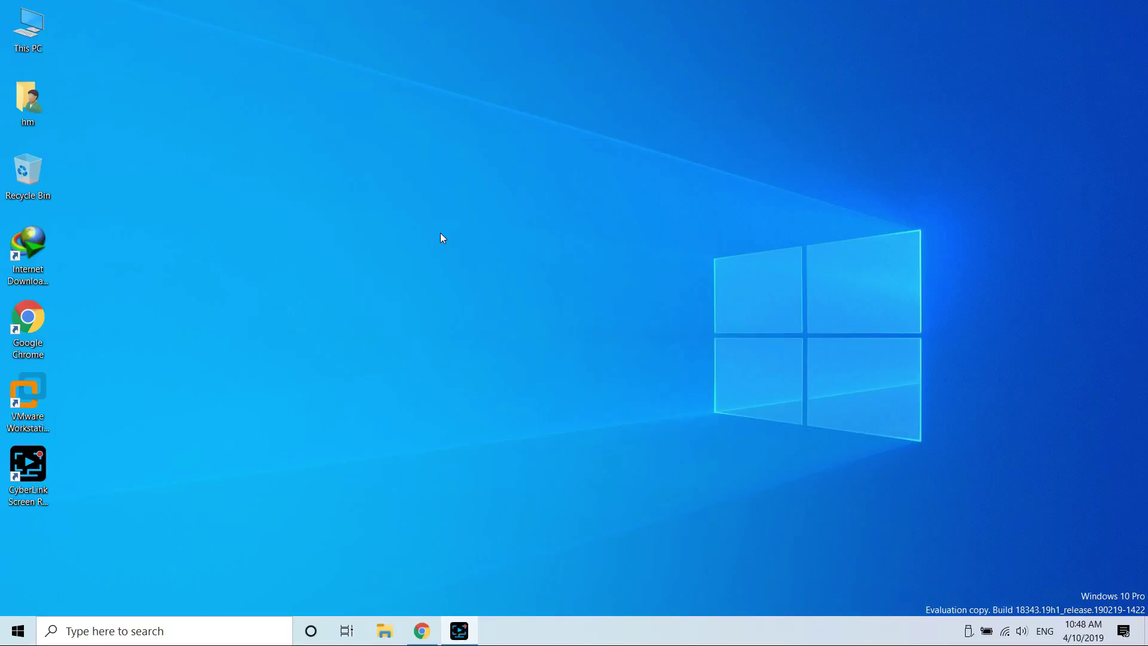
Refresh the host desktop four times from its context menu until the Requirements file appears.
right_click(394, 188)
click(418, 237)
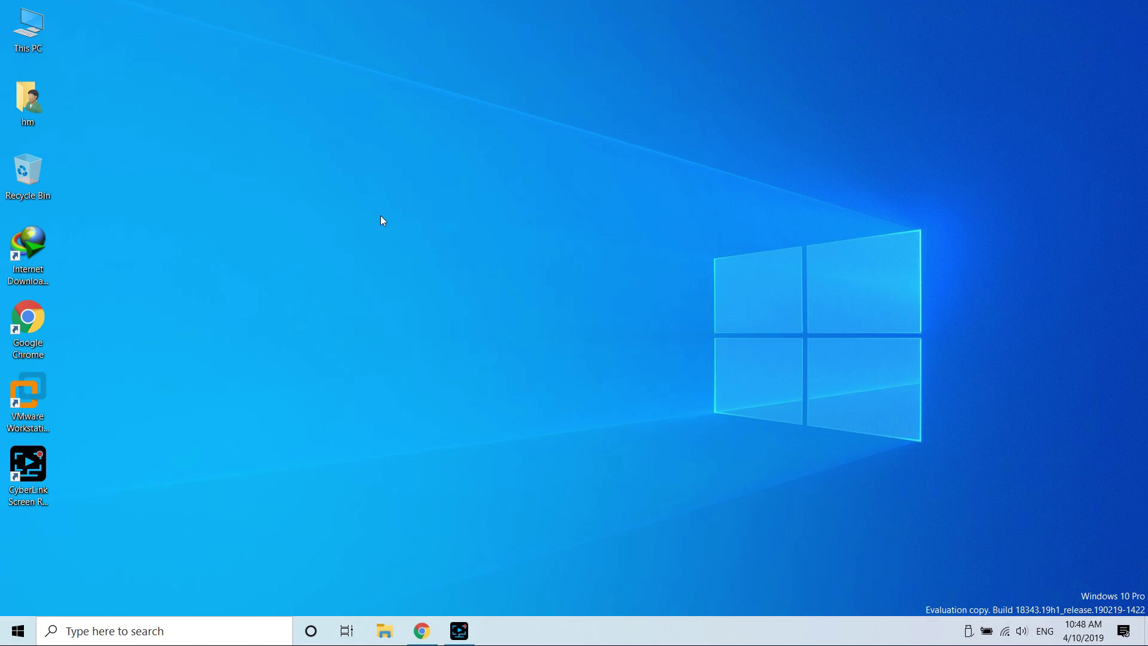
right_click(369, 193)
click(391, 238)
right_click(375, 228)
click(398, 272)
right_click(367, 215)
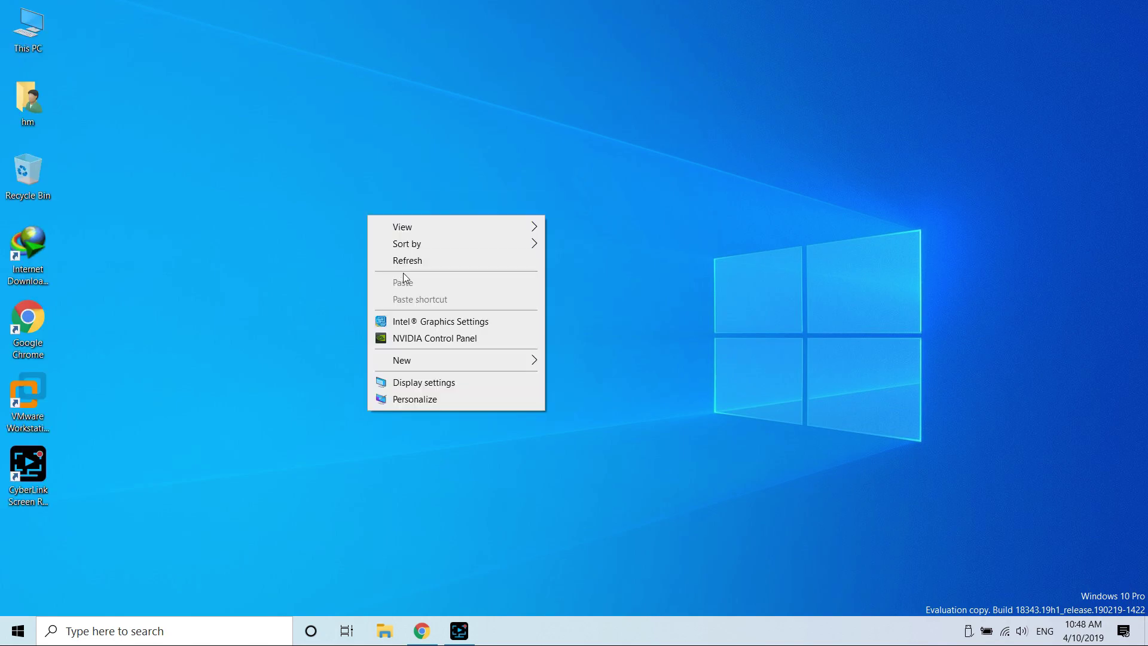
click(400, 264)
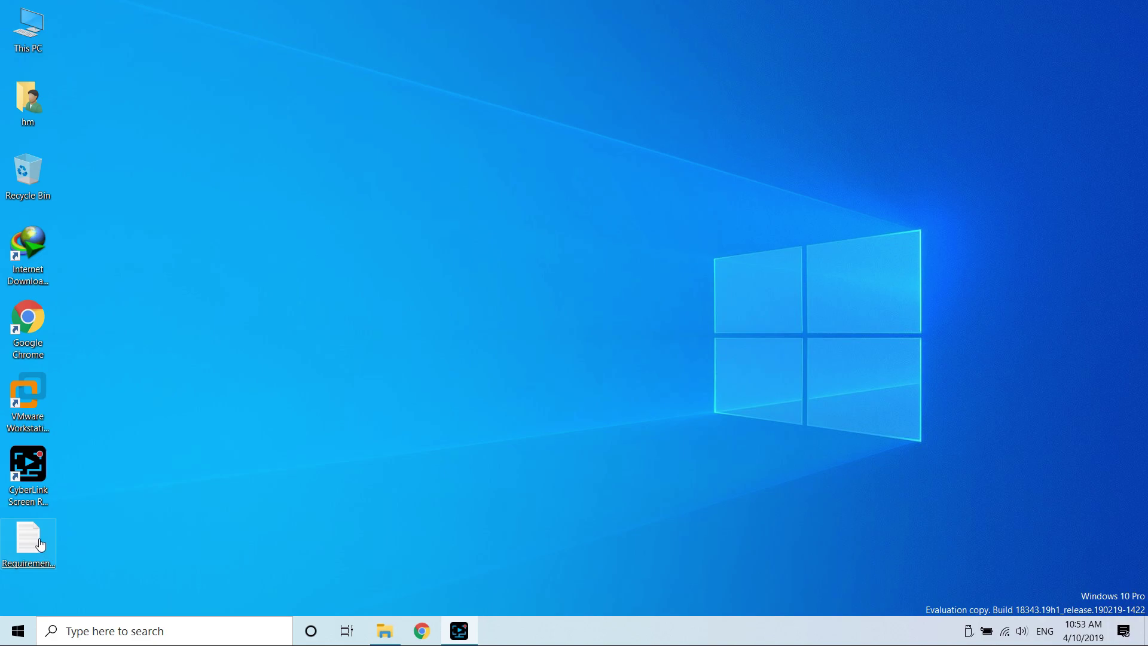
double_click(40, 544)
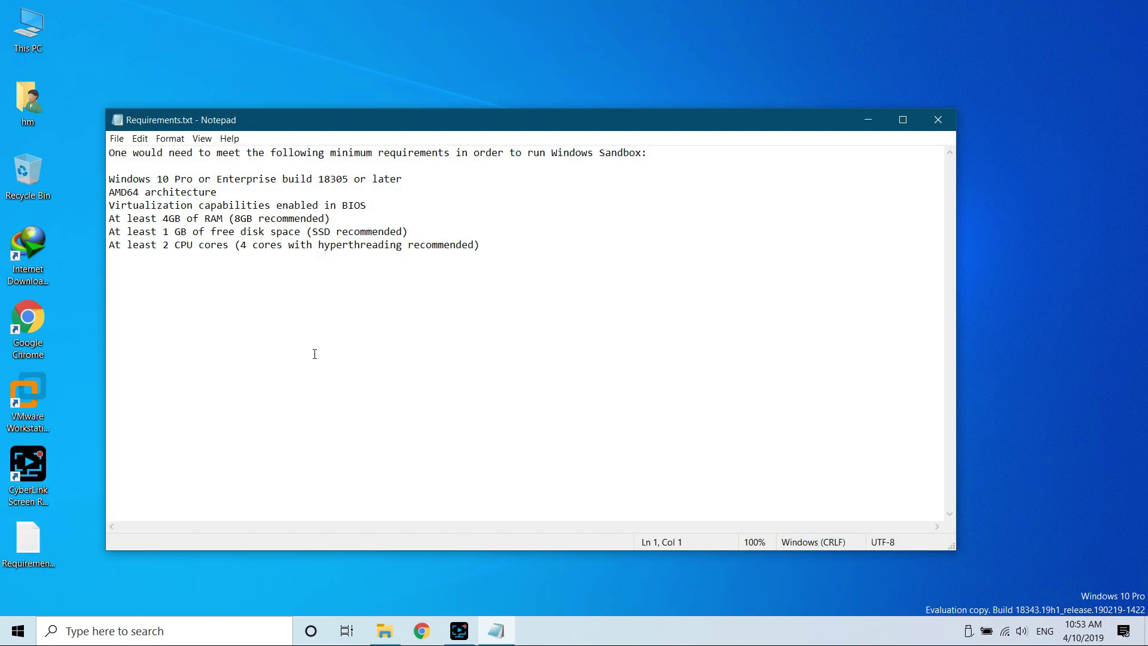
scroll(315, 354, up, 4)
drag(111, 156, 788, 156)
click(542, 208)
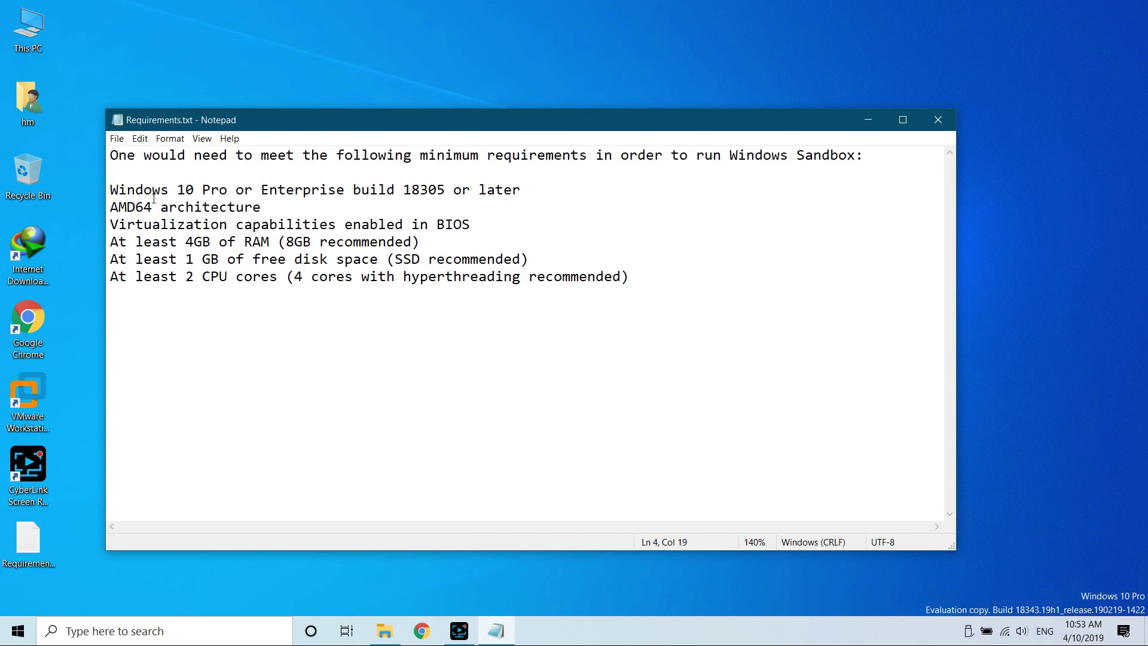
drag(160, 190, 371, 172)
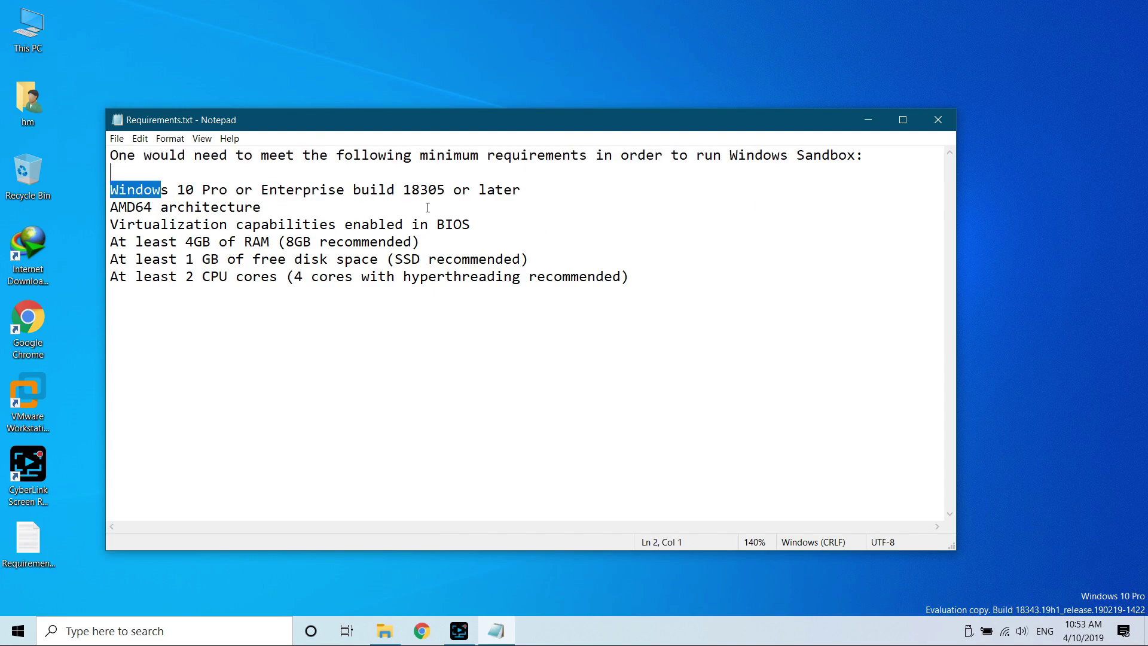
drag(137, 210, 360, 253)
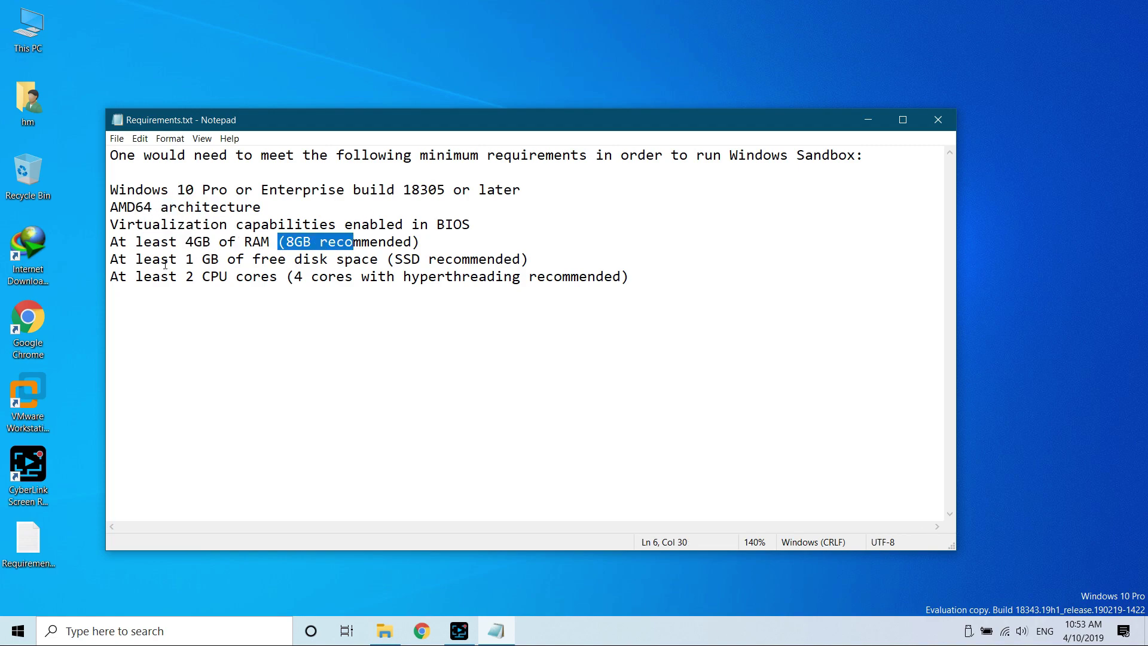
drag(166, 265, 284, 265)
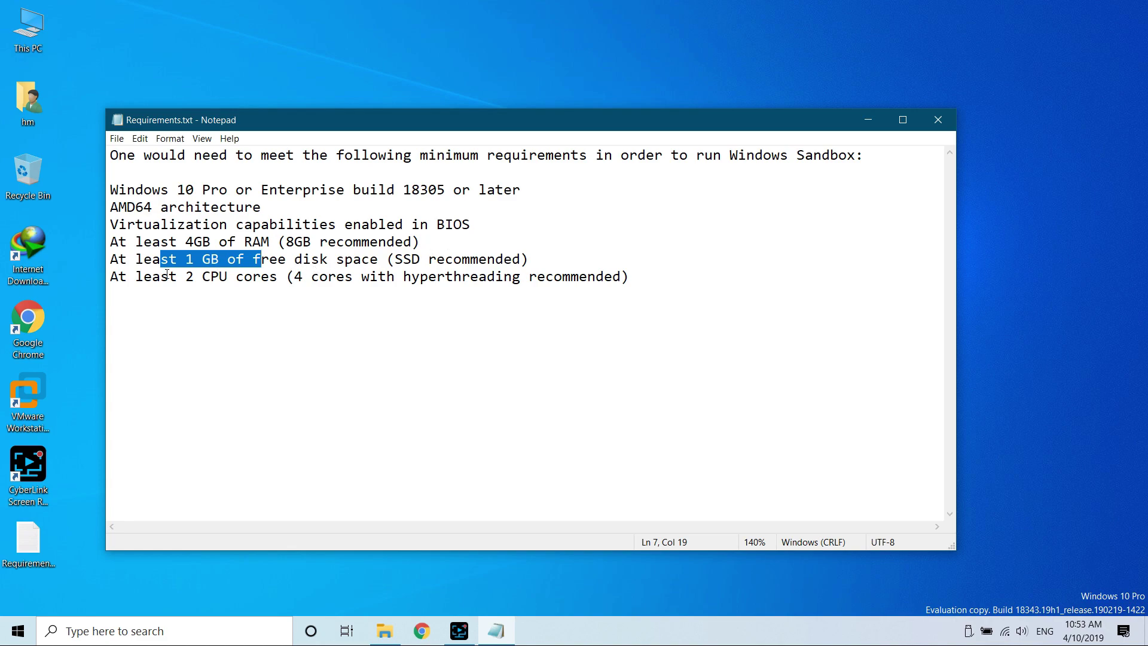
drag(168, 276, 261, 277)
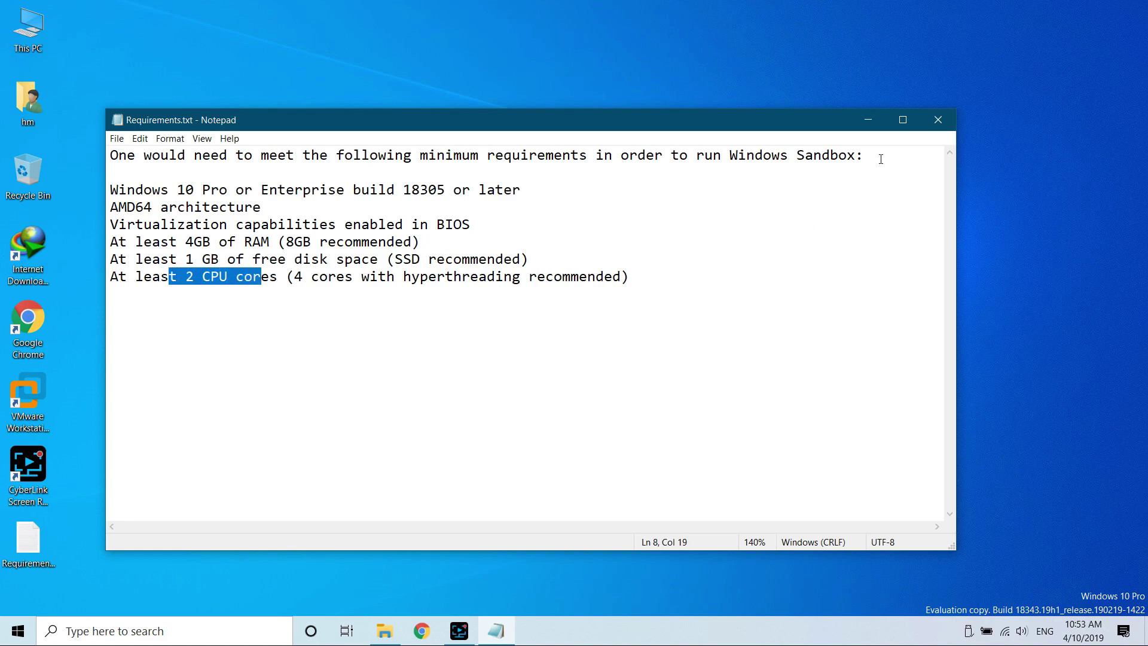
click(937, 120)
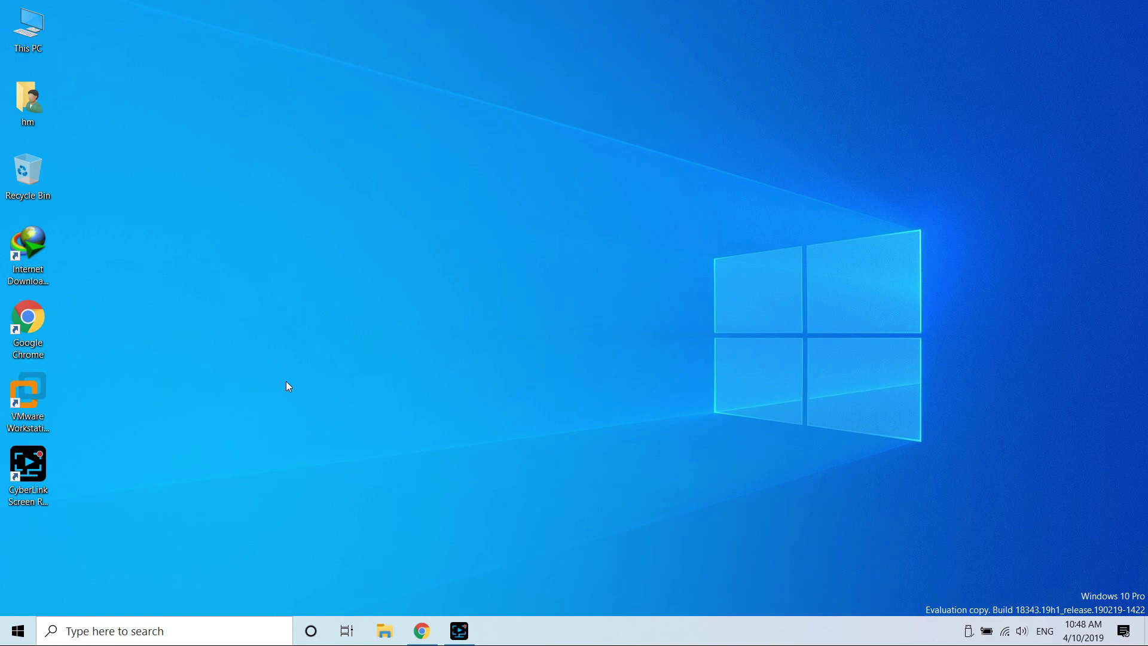
Search Windows for 'turn windows features on or off'.
click(143, 638)
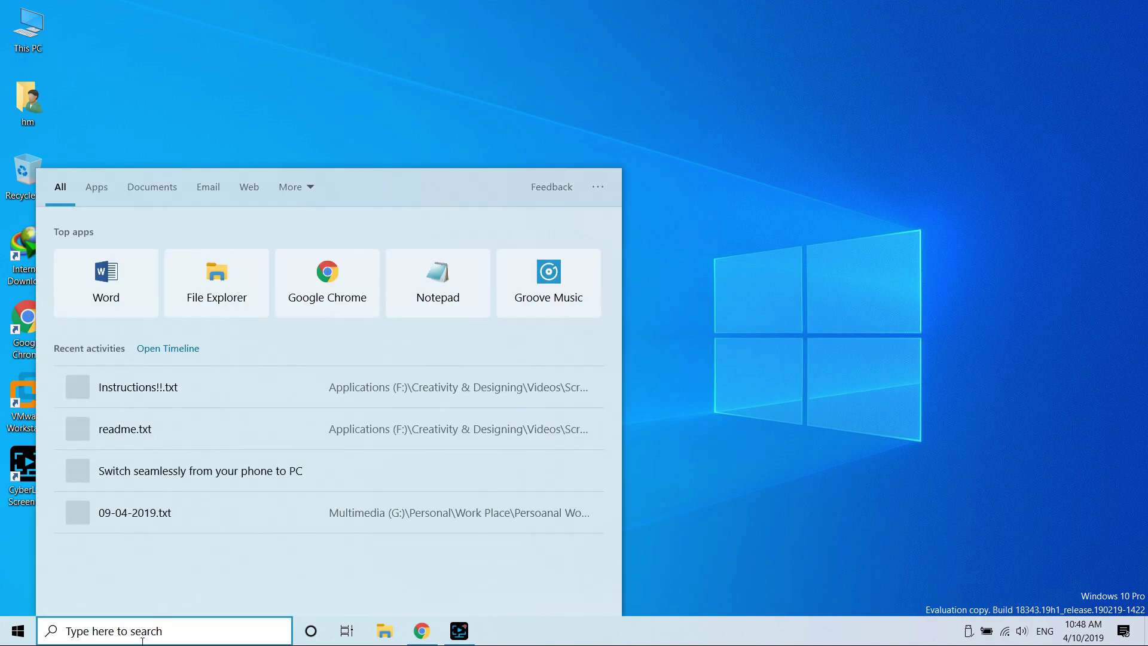
text(turn)
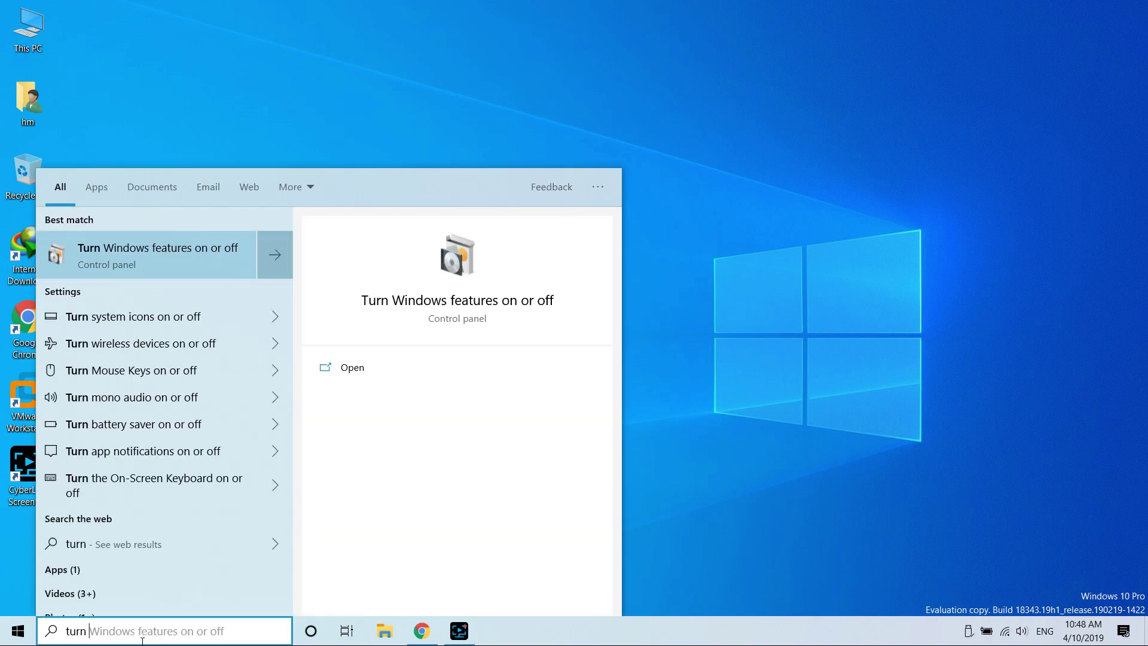
text( windows feat)
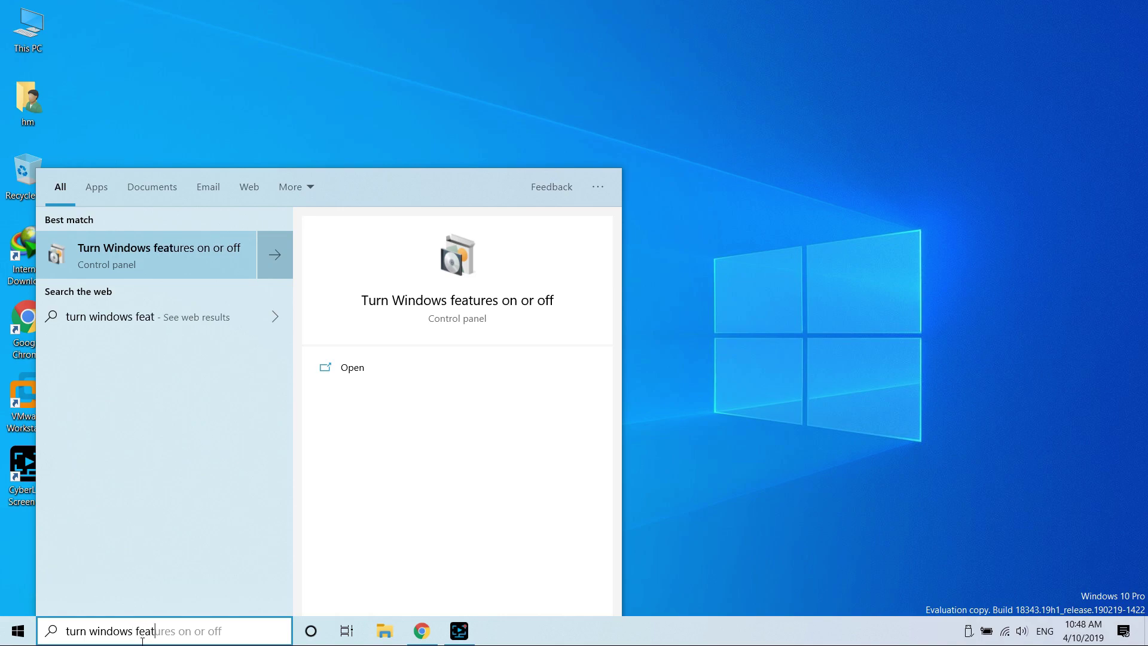
text(ures on o)
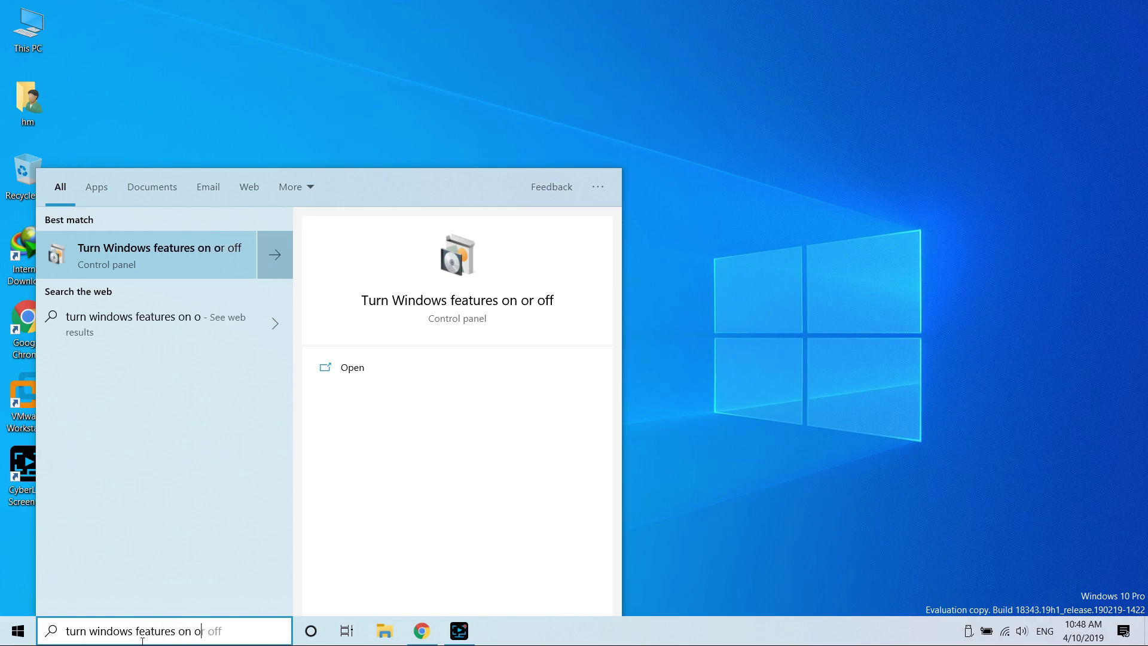
text(r off)
In Windows Features, tick Windows Sandbox and apply the change with OK.
key(Return)
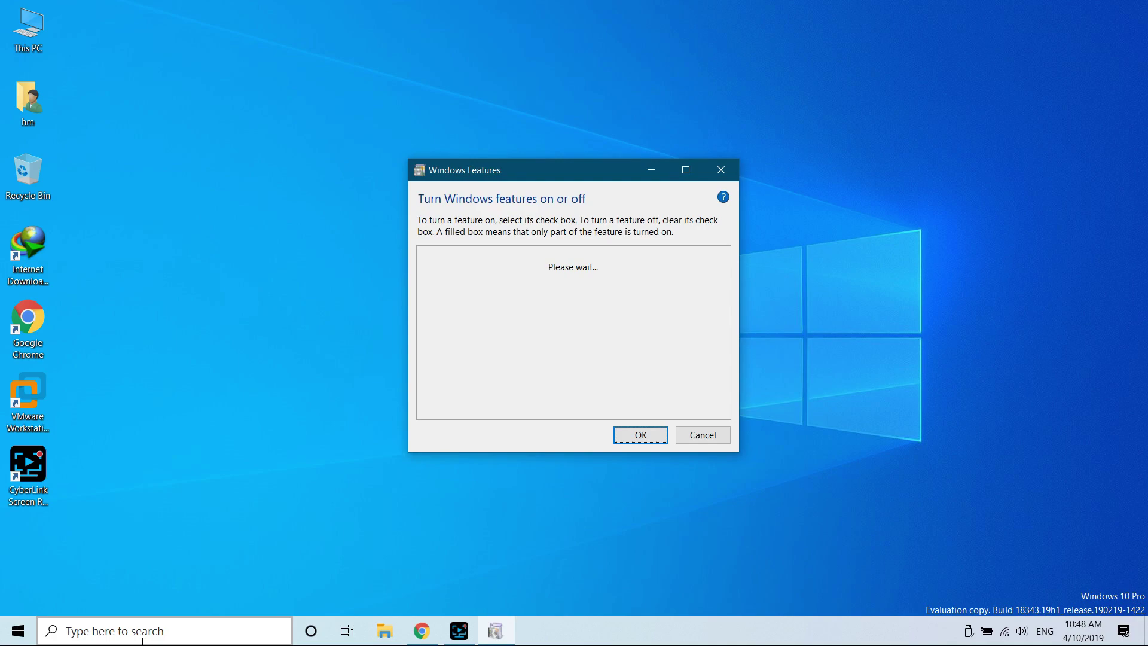
drag(517, 170, 600, 122)
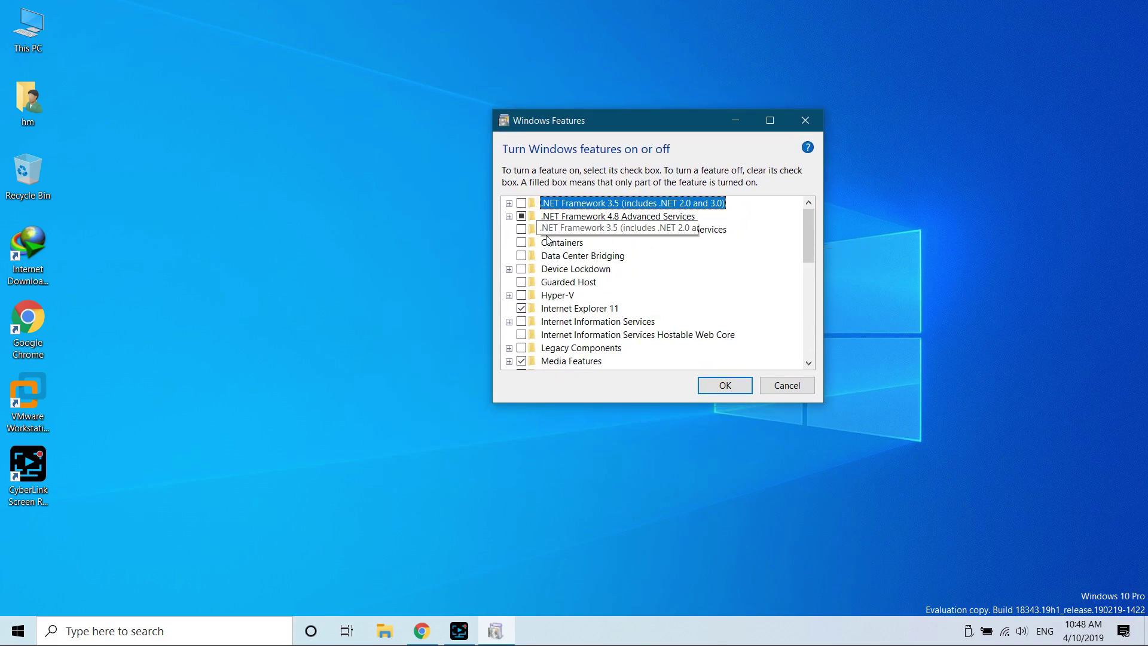
scroll(582, 299, down, 8)
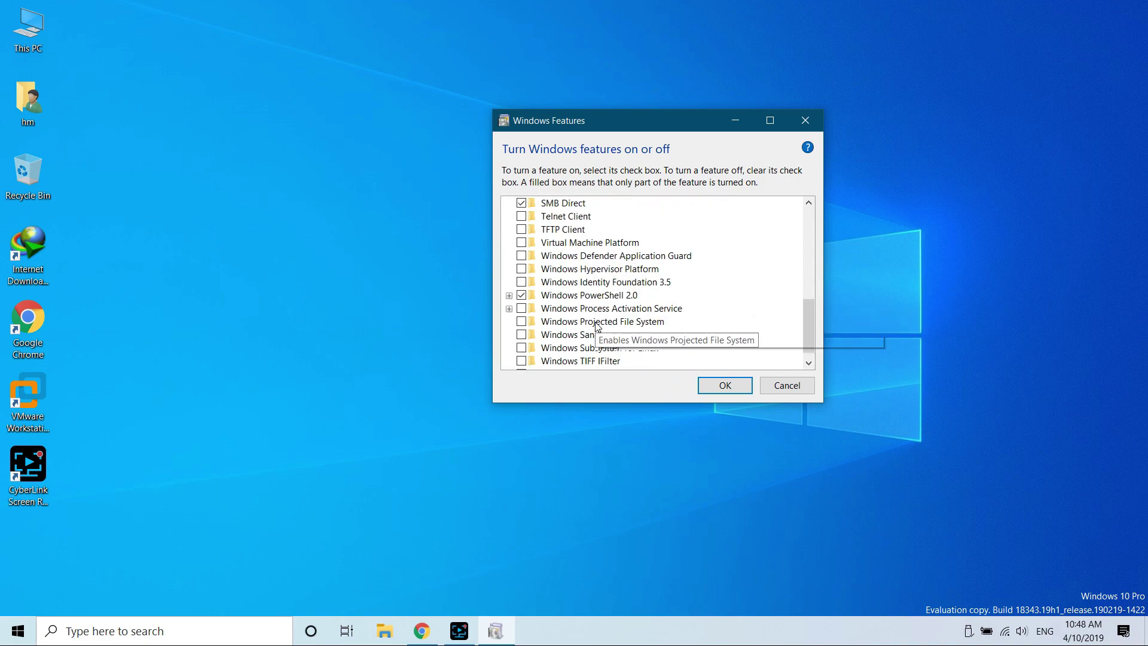
scroll(596, 326, down, 1)
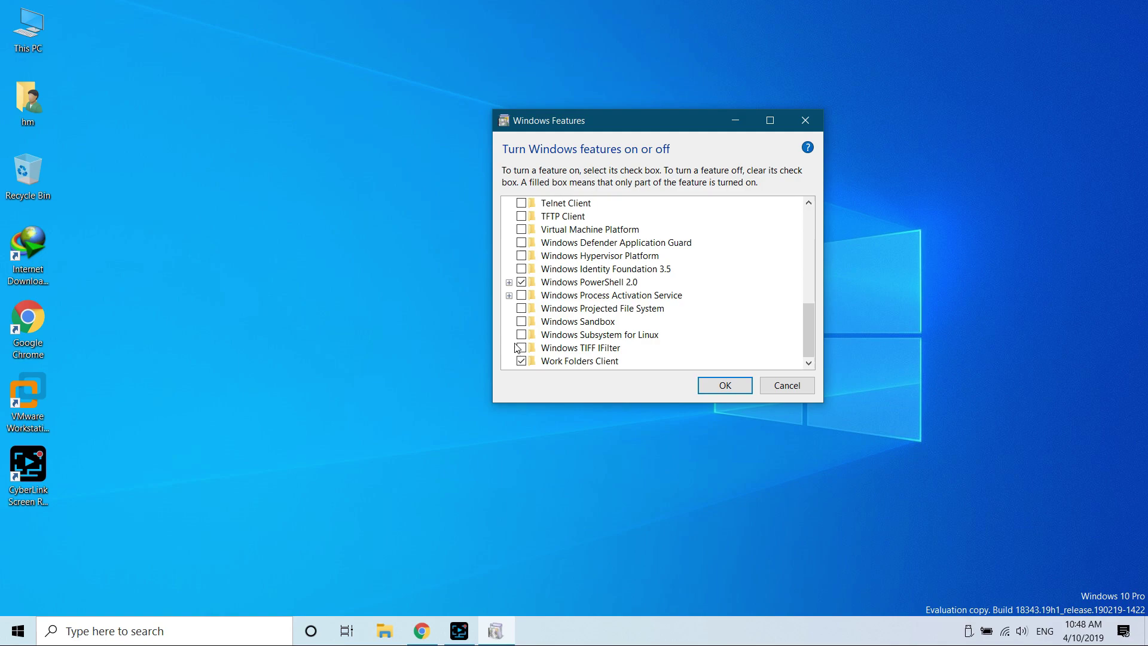
click(521, 322)
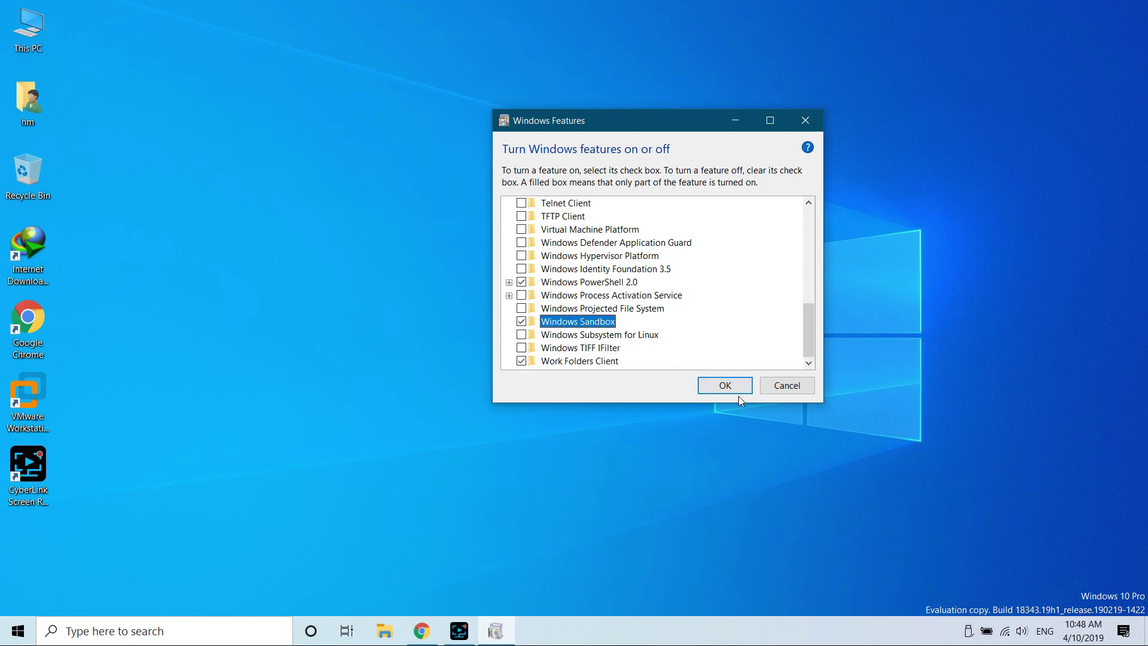
click(726, 385)
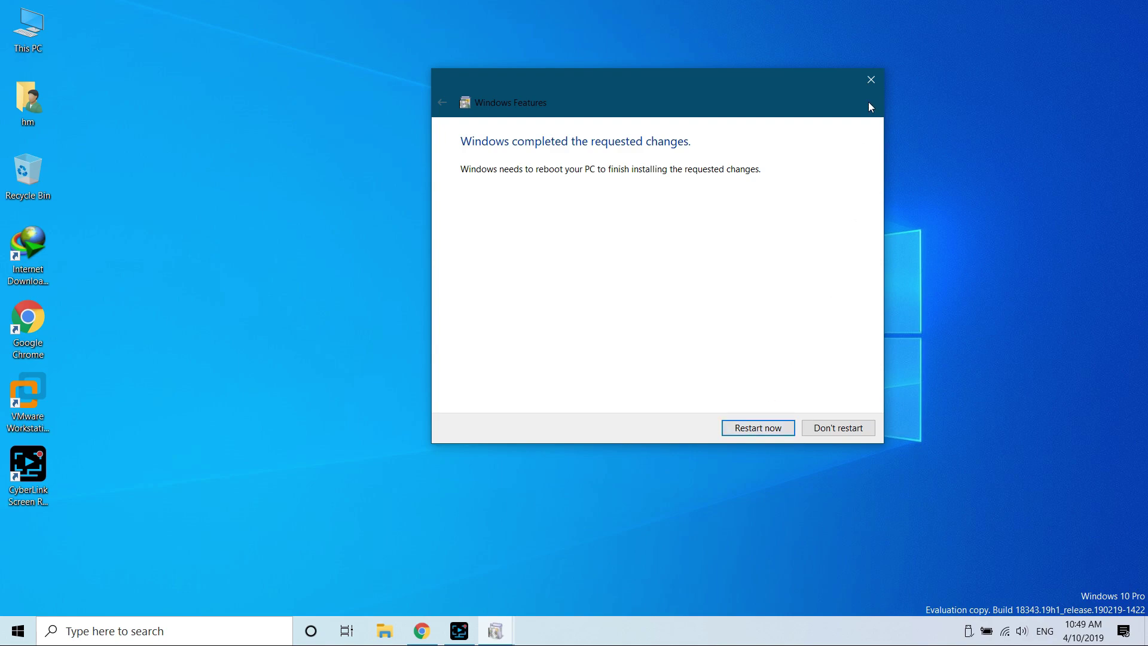
click(830, 428)
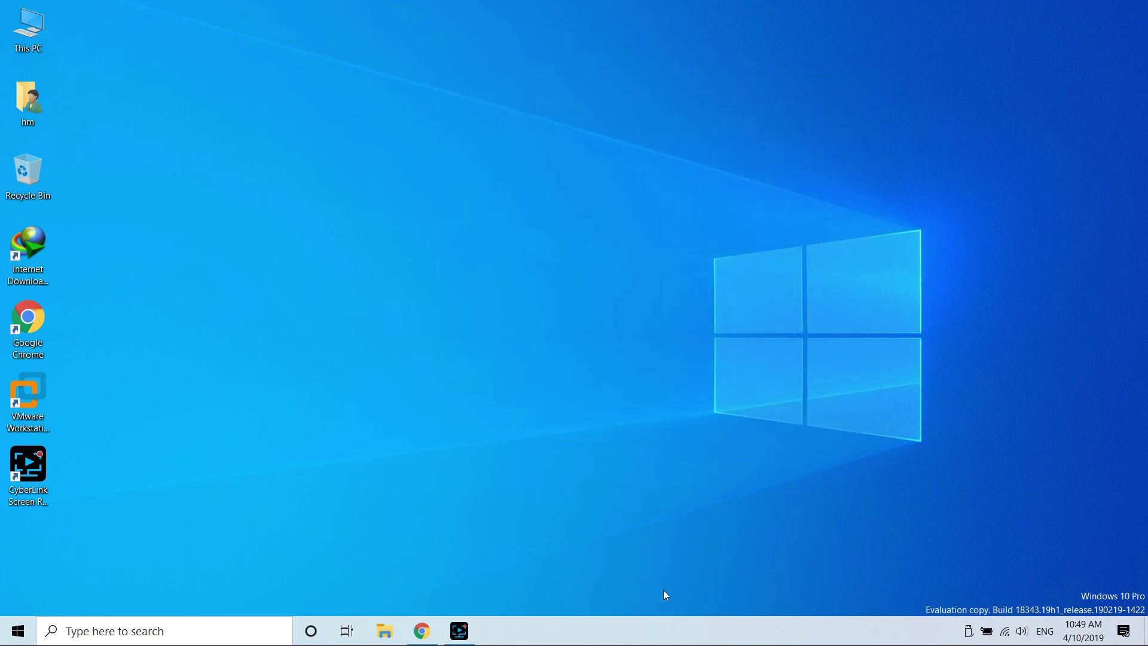
right_click(686, 631)
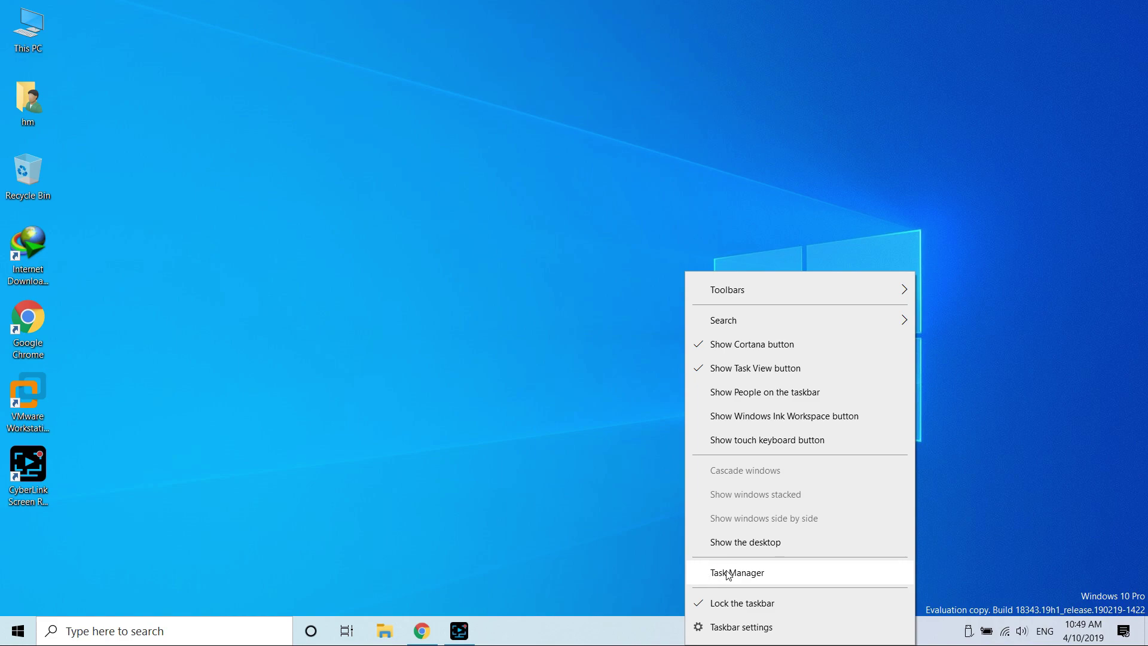
click(719, 574)
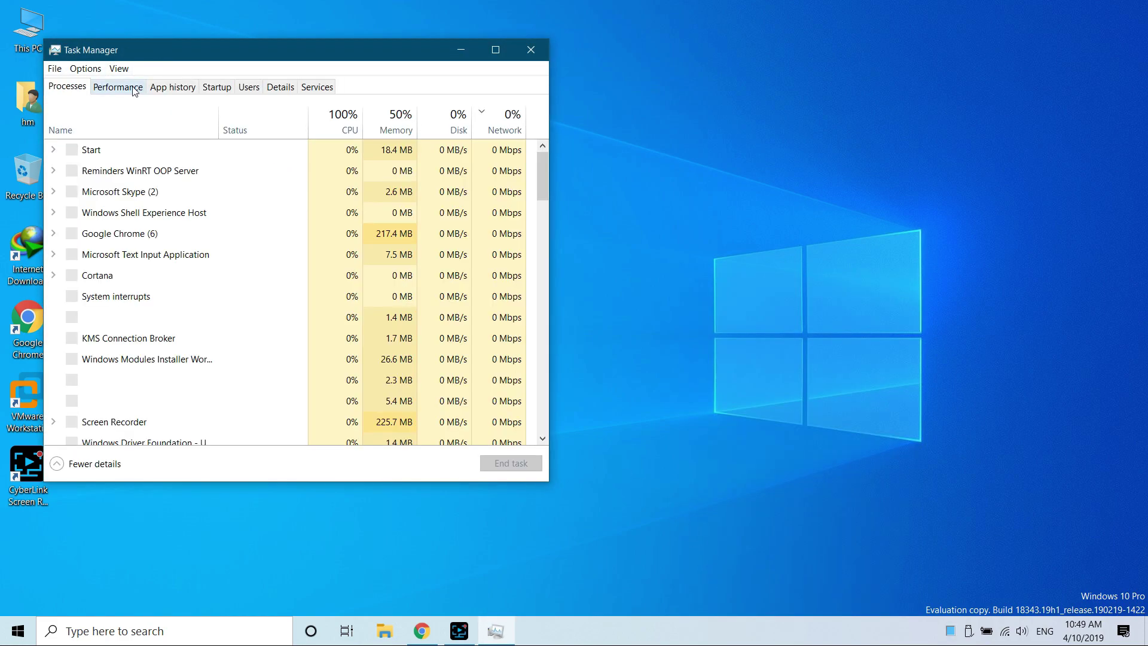
click(133, 89)
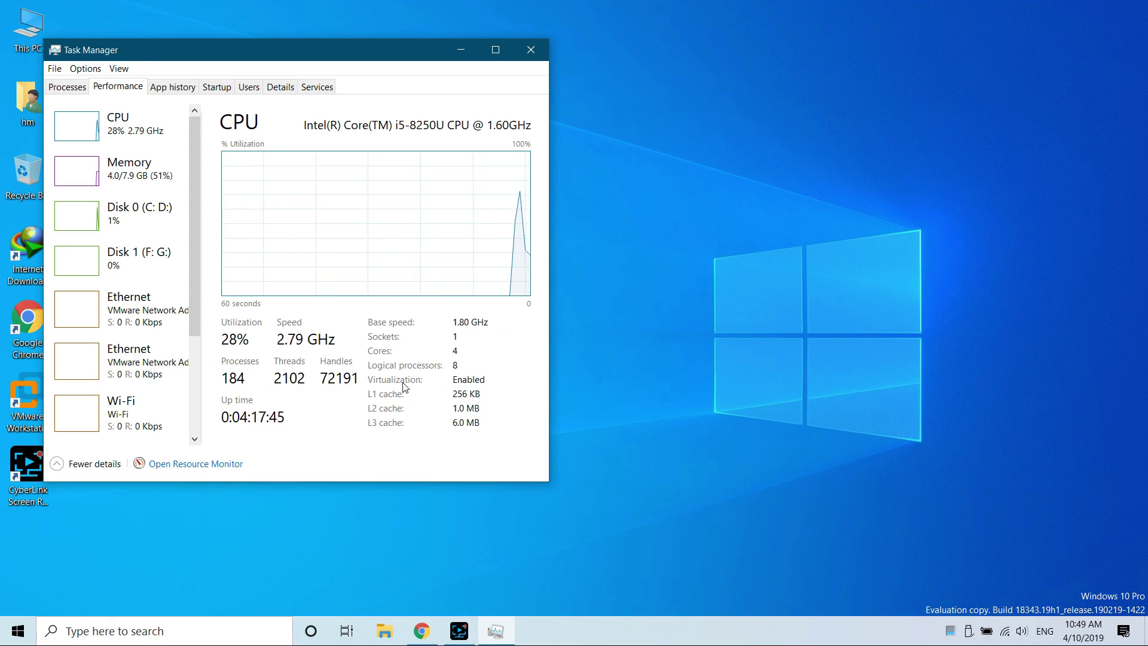
double_click(447, 383)
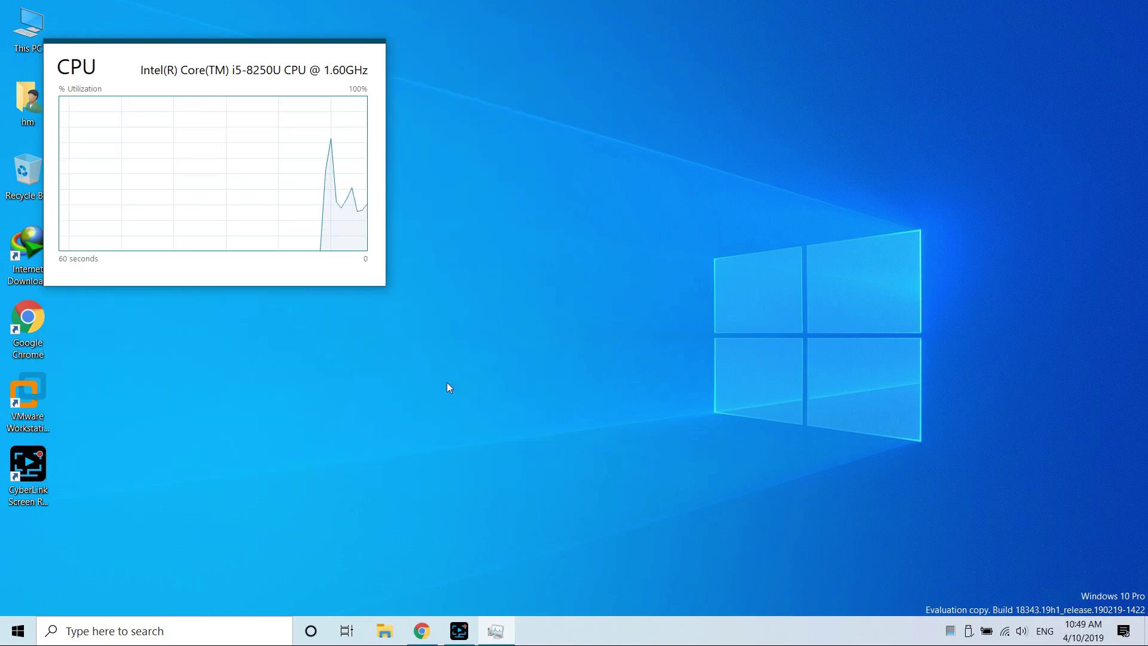
double_click(327, 156)
click(535, 49)
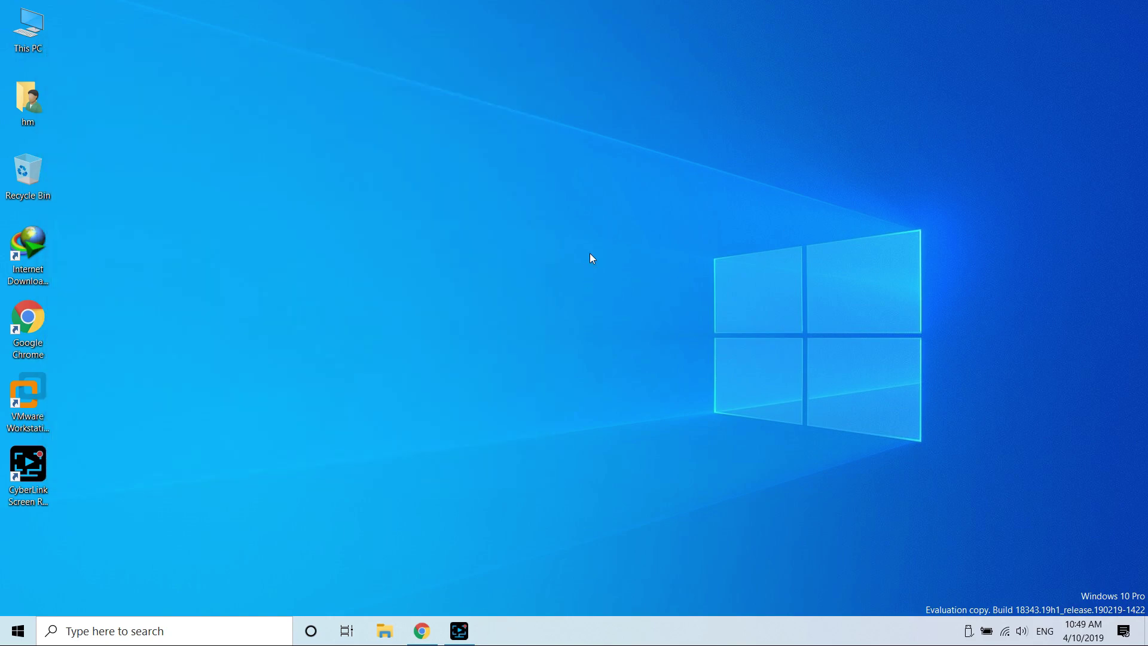
click(18, 631)
click(28, 600)
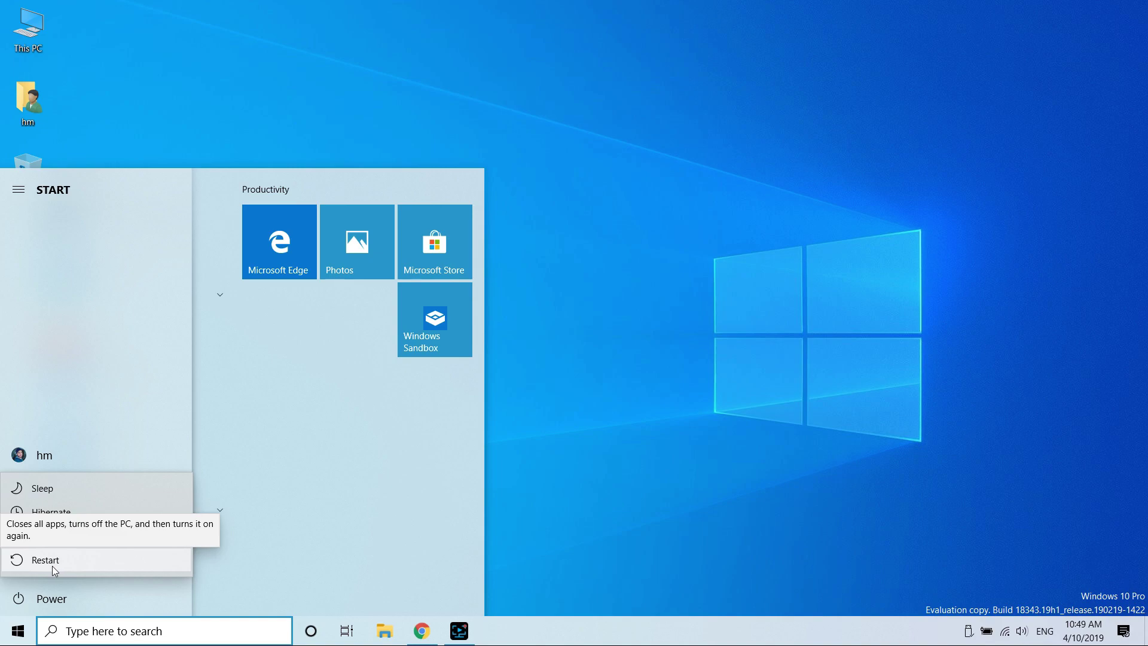
key(Escape)
click(458, 631)
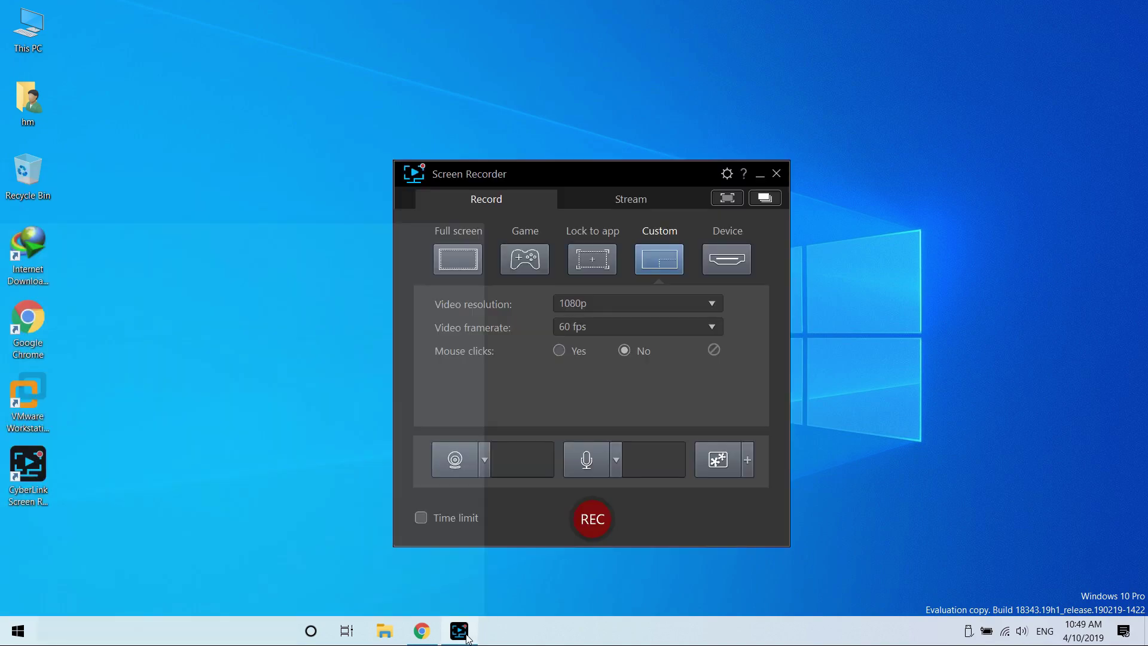
click(592, 516)
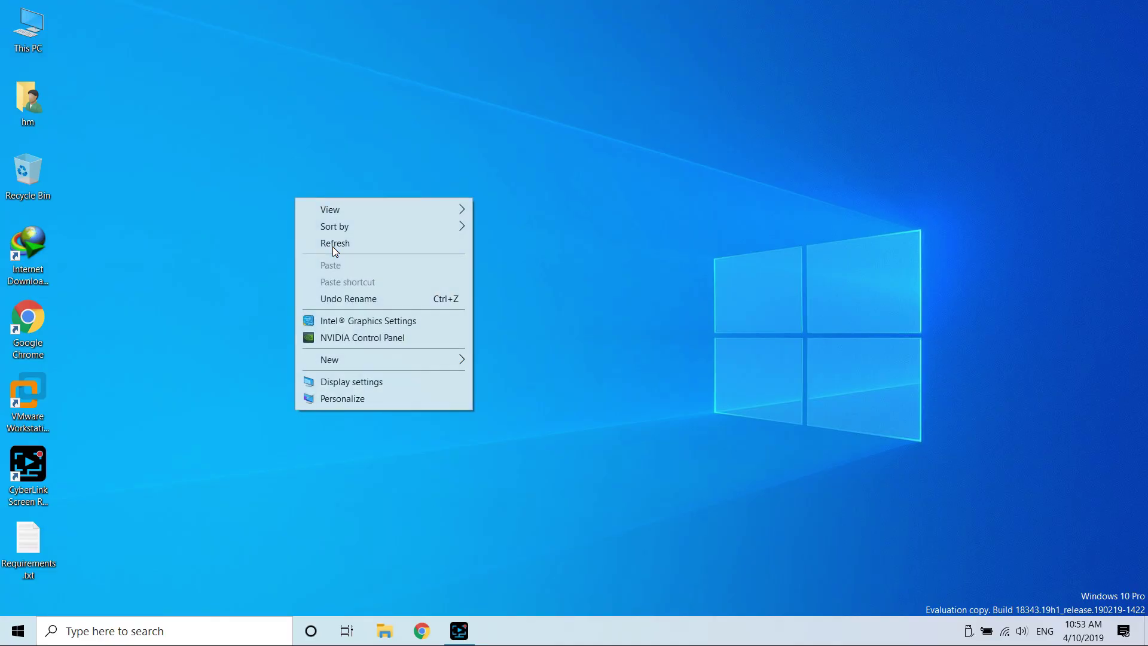
click(333, 247)
right_click(307, 220)
click(338, 267)
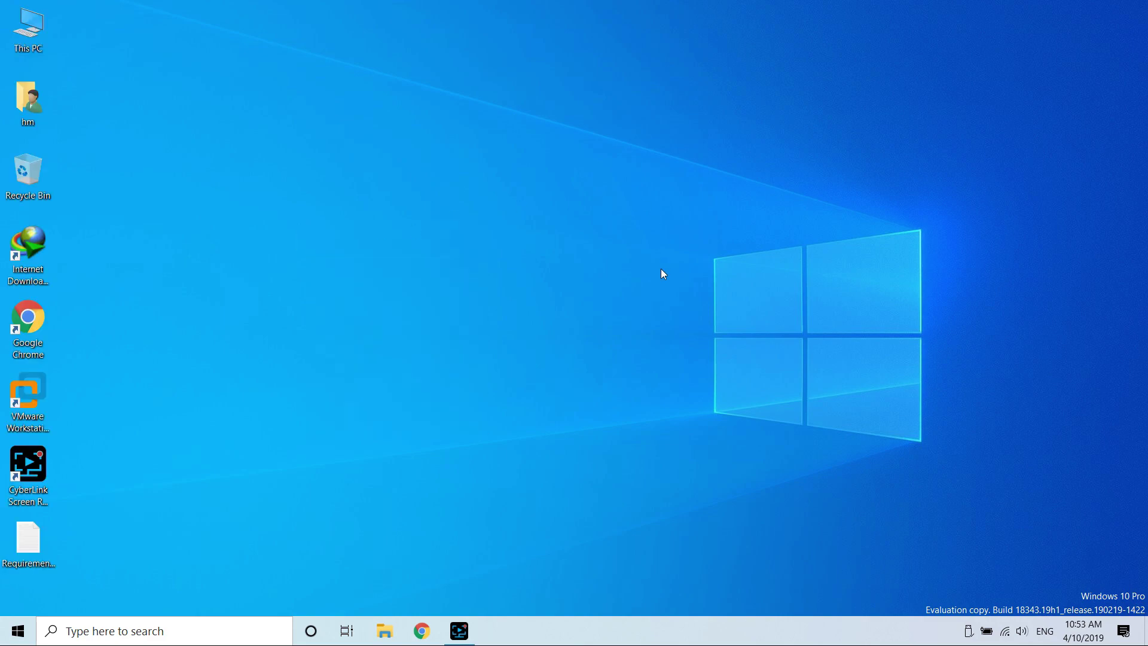
right_click(446, 216)
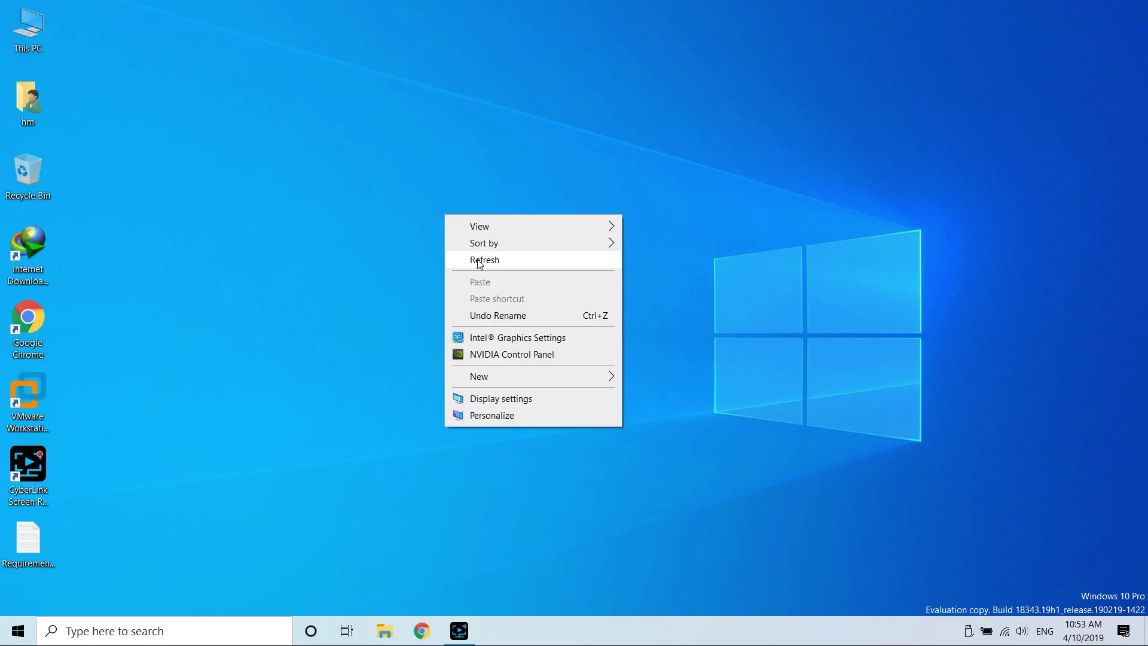
click(477, 262)
click(2, 643)
Search for 'windows sandbox' from the taskbar.
text(w)
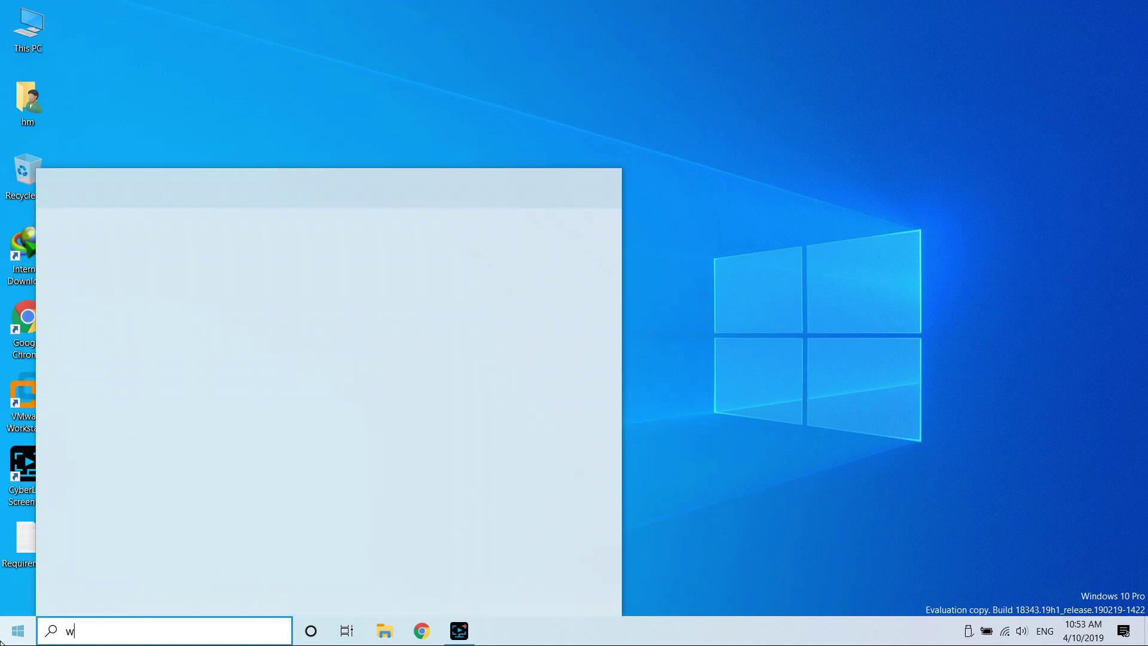
text(indows sand)
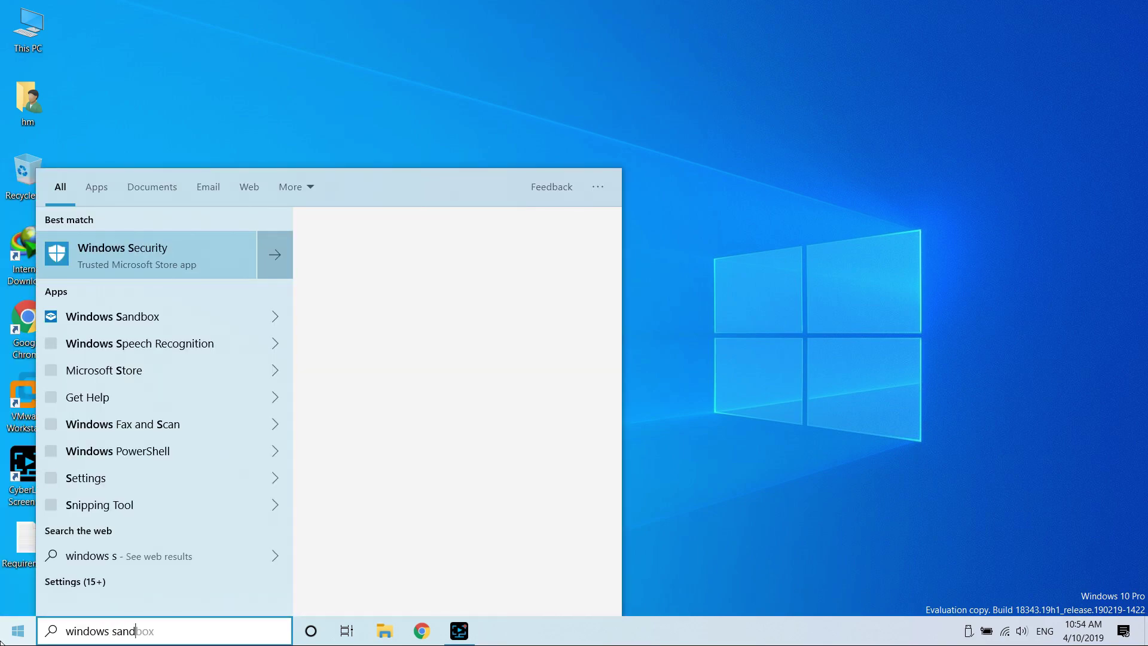
text(box)
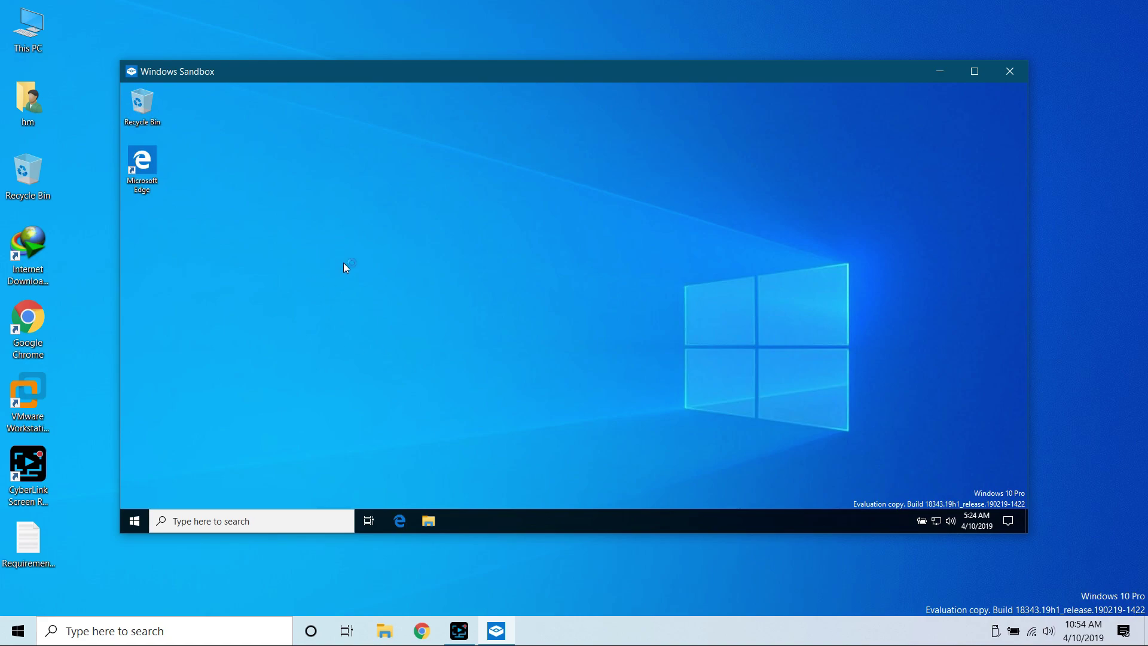
Refresh the sandbox desktop, try its Win+X menu and search, then refresh the host desktop.
right_click(234, 237)
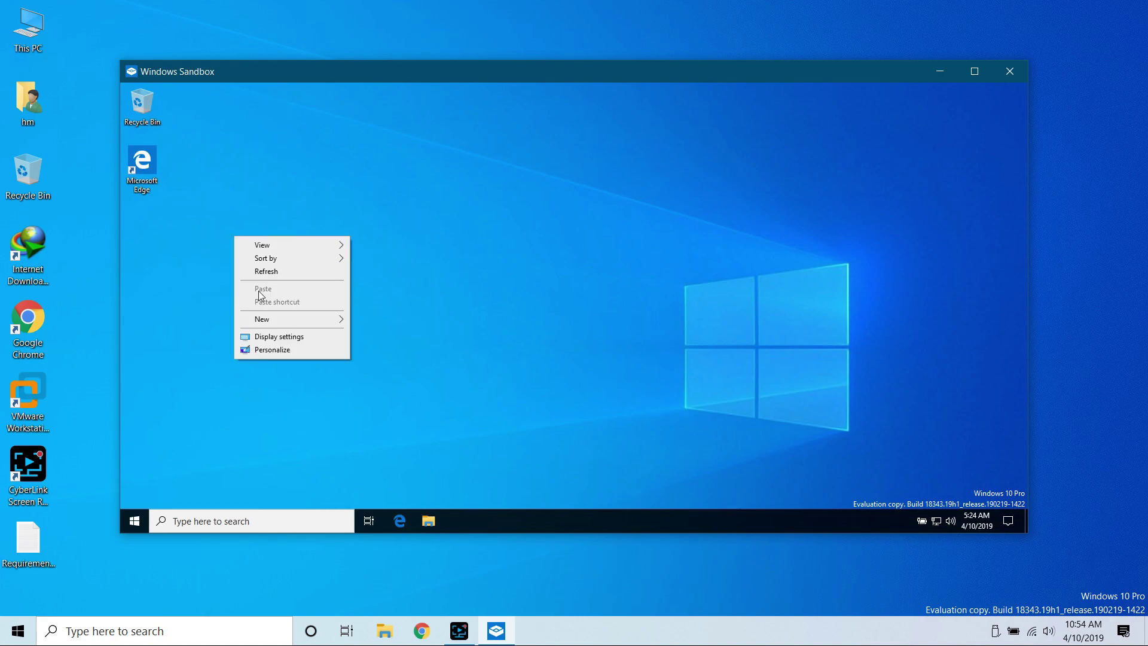
click(267, 272)
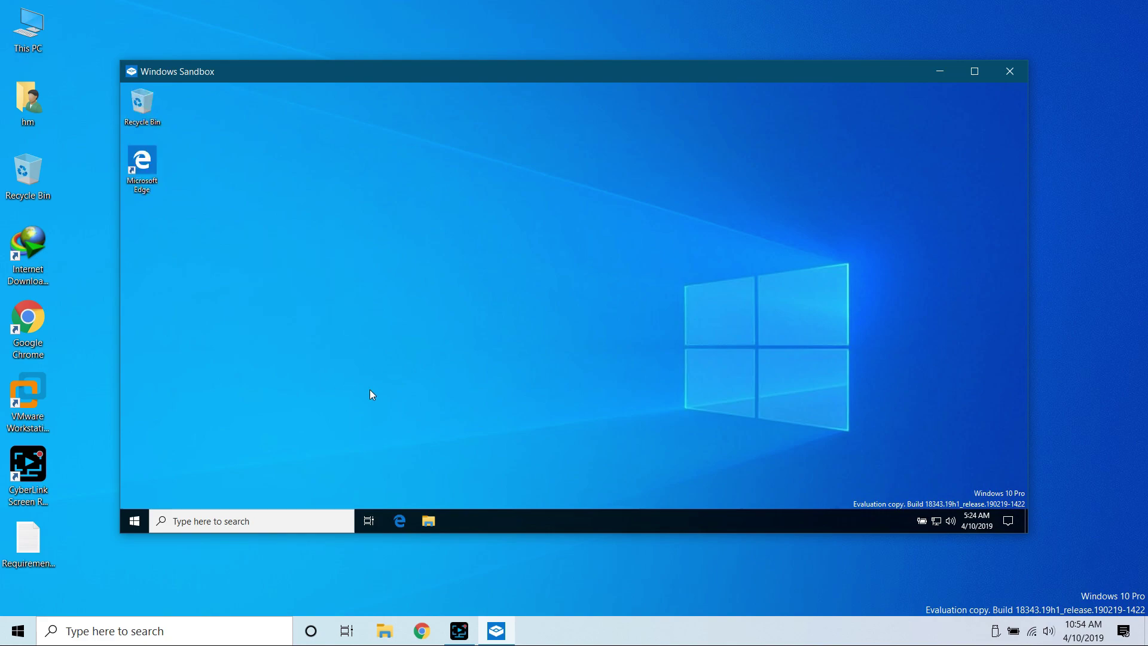
right_click(134, 521)
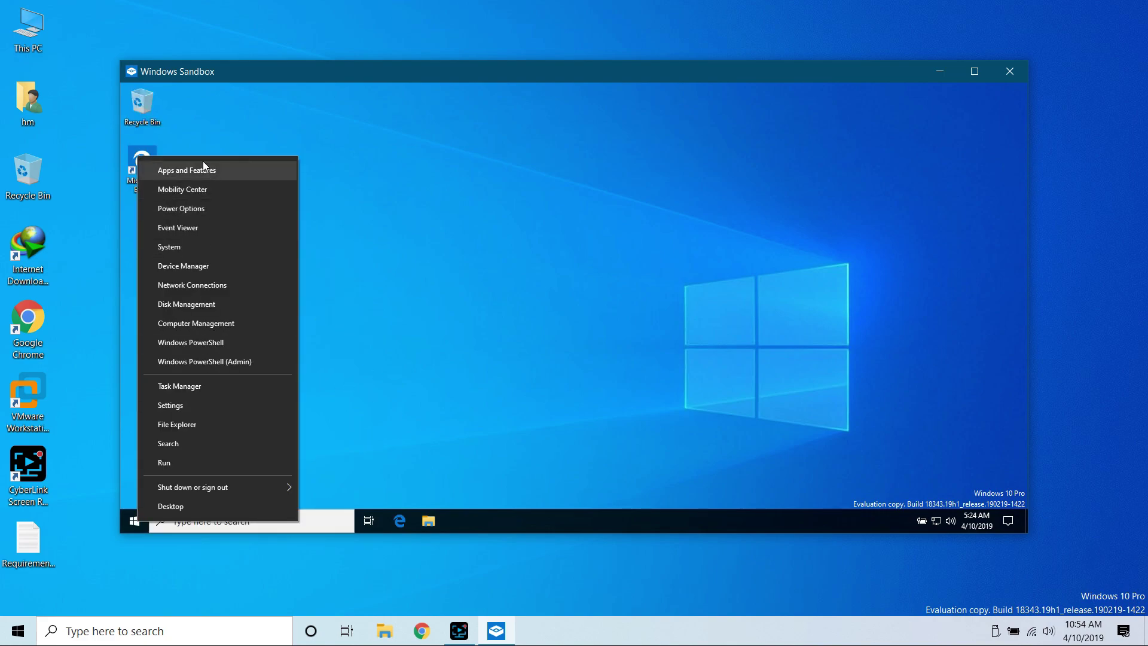
click(378, 312)
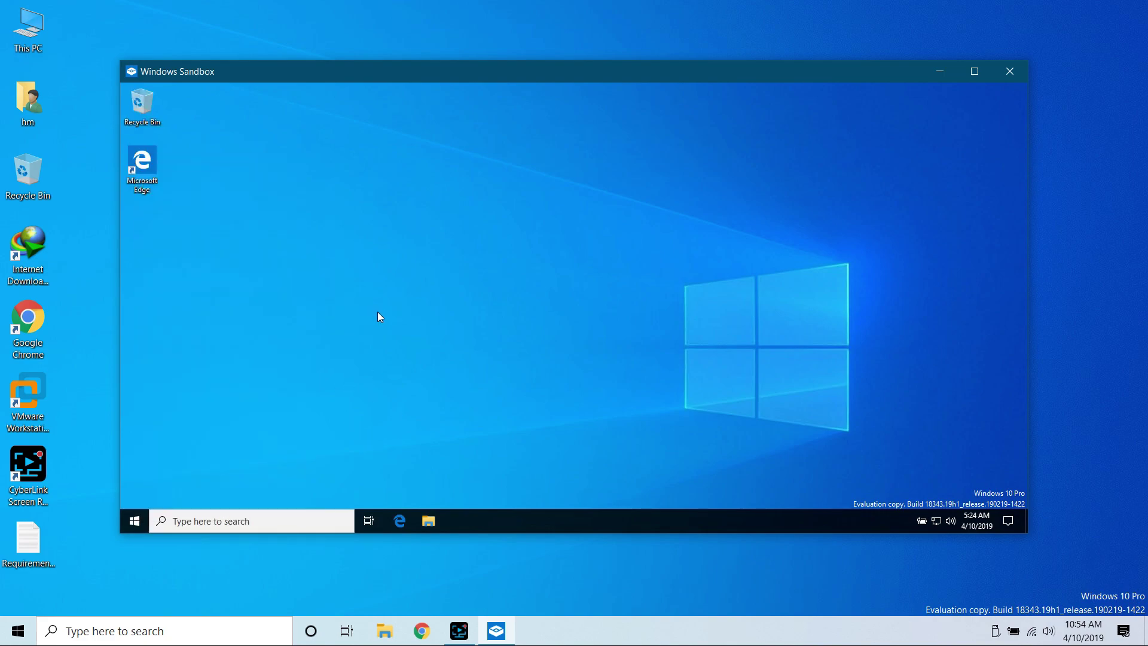
click(188, 522)
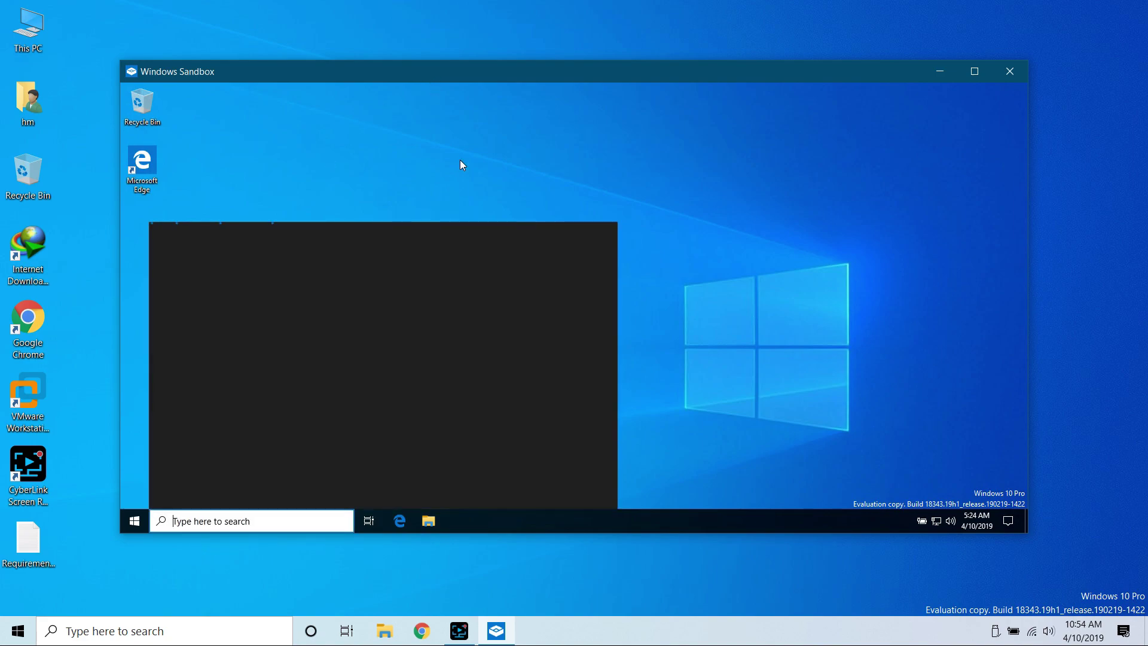
click(456, 167)
right_click(81, 226)
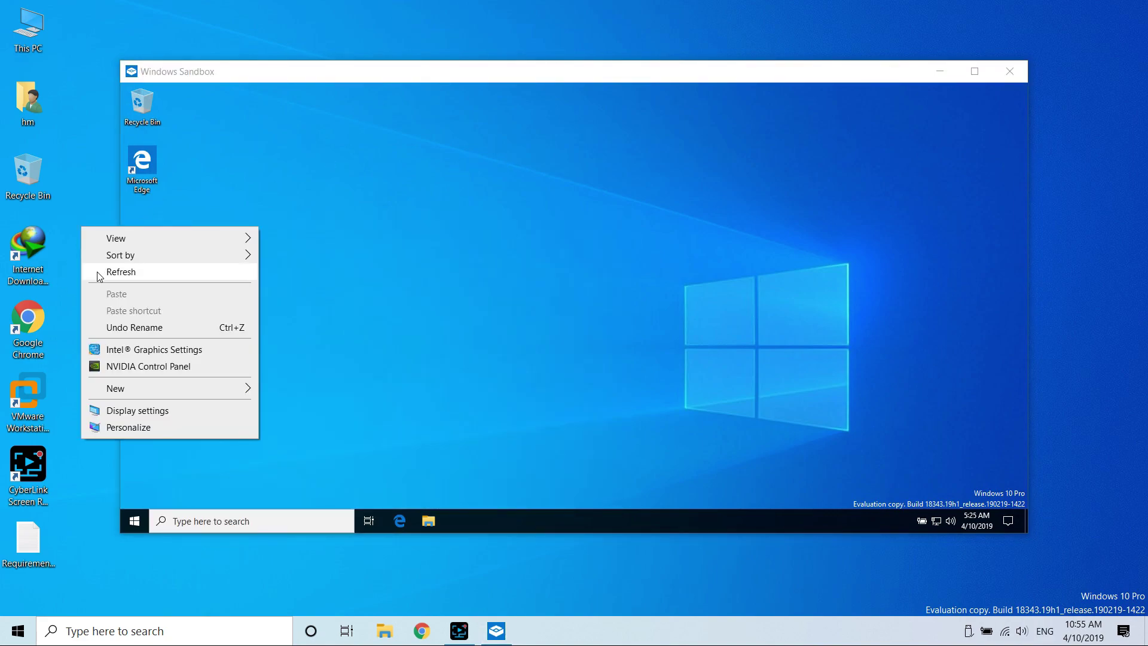
click(102, 270)
Reposition and enlarge the Sandbox window so it sits centred, slightly lower on the host.
drag(366, 71, 375, 25)
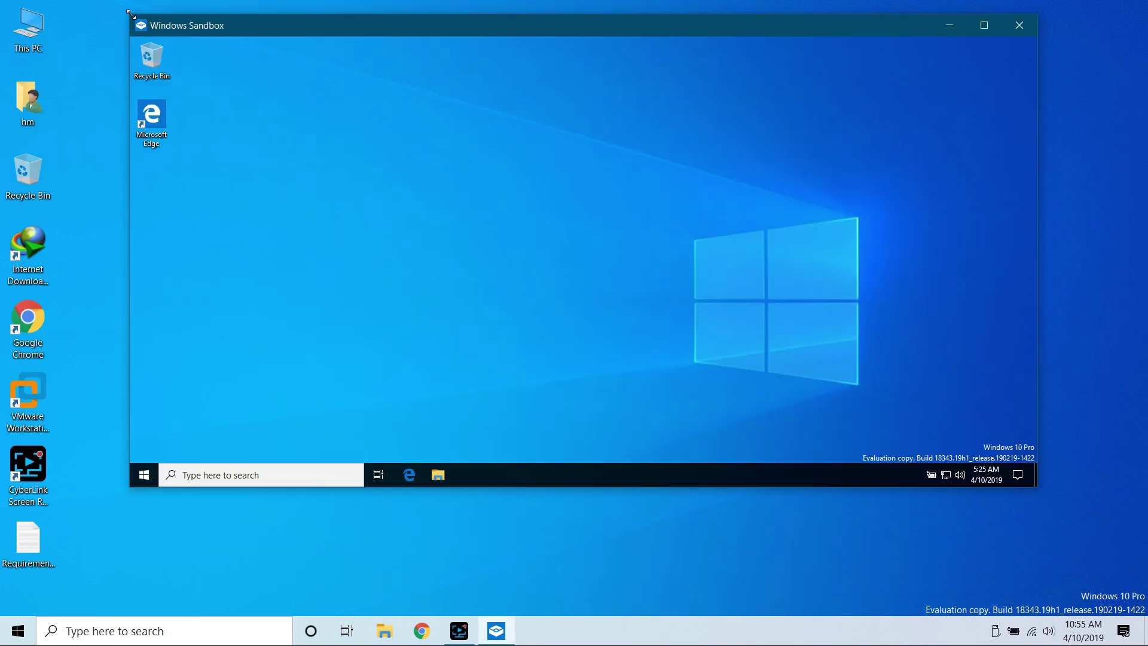
drag(131, 16, 114, 62)
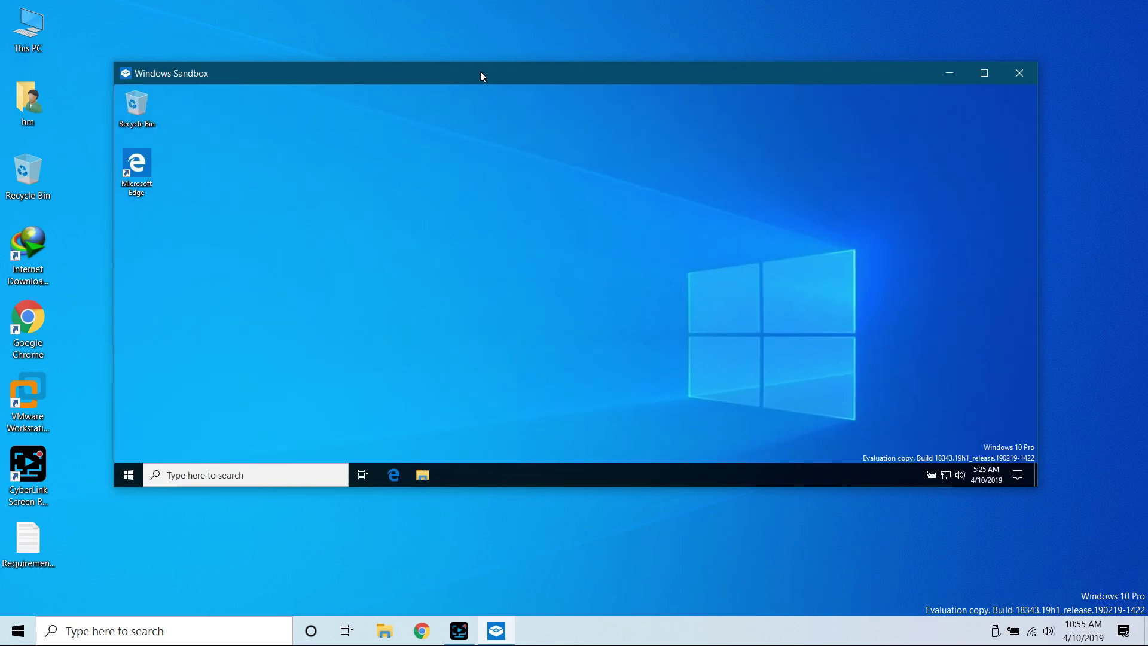
drag(491, 63, 486, 36)
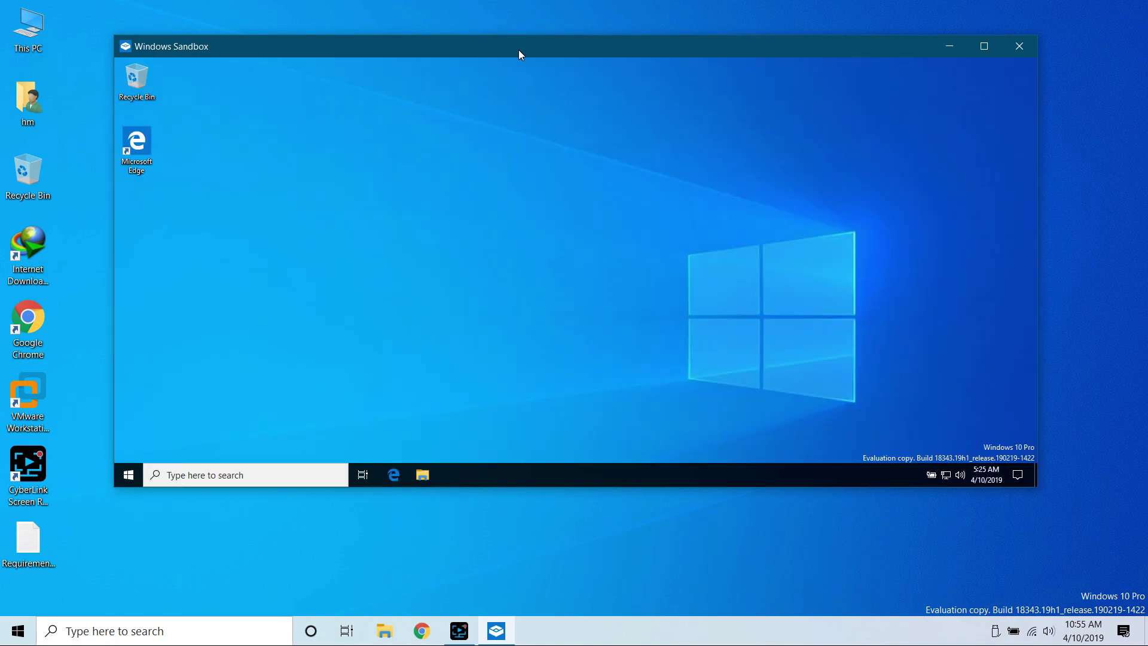
drag(518, 55, 535, 123)
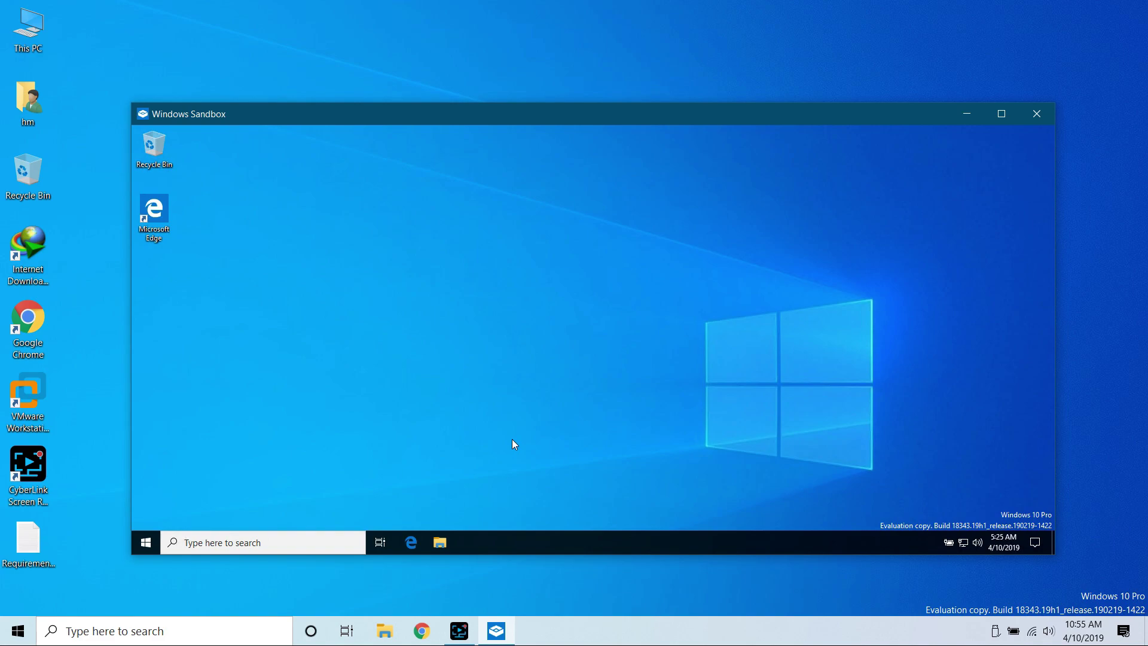
Open the sandbox's Downloads folder in File Explorer, then open This PC on the host.
key(super+e)
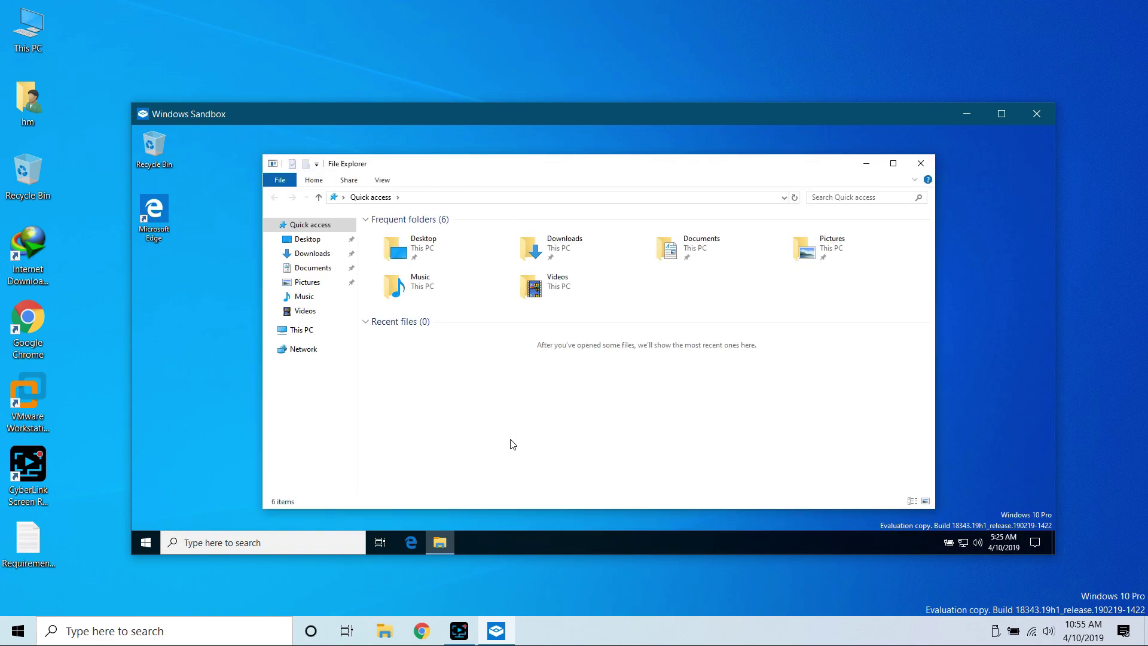
click(568, 254)
double_click(565, 250)
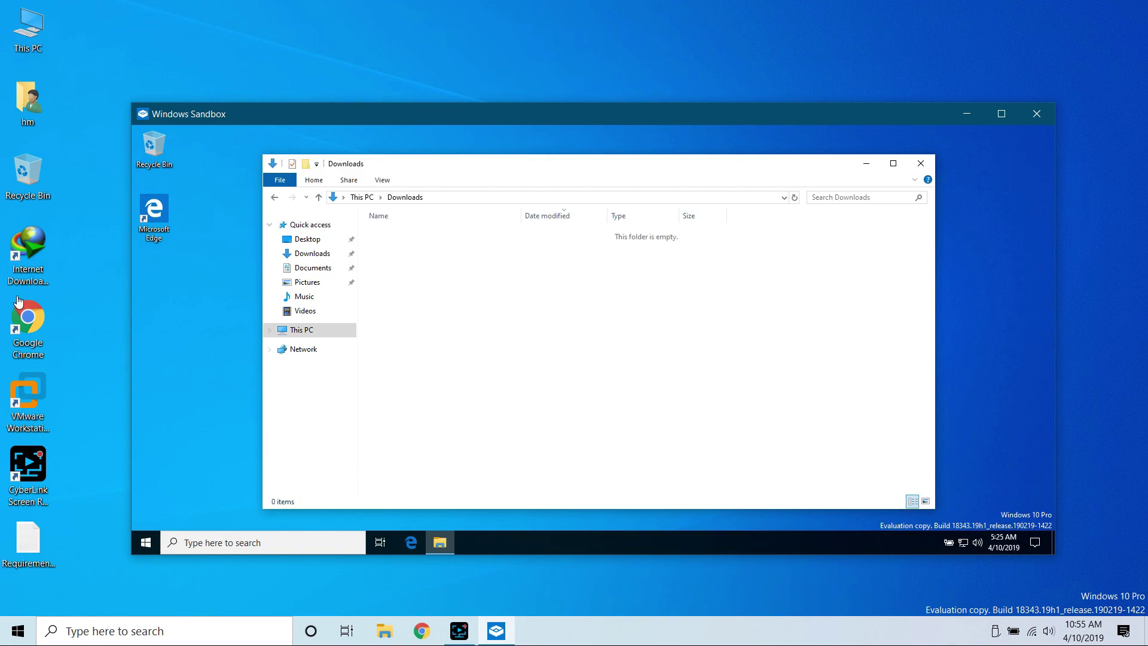
click(36, 45)
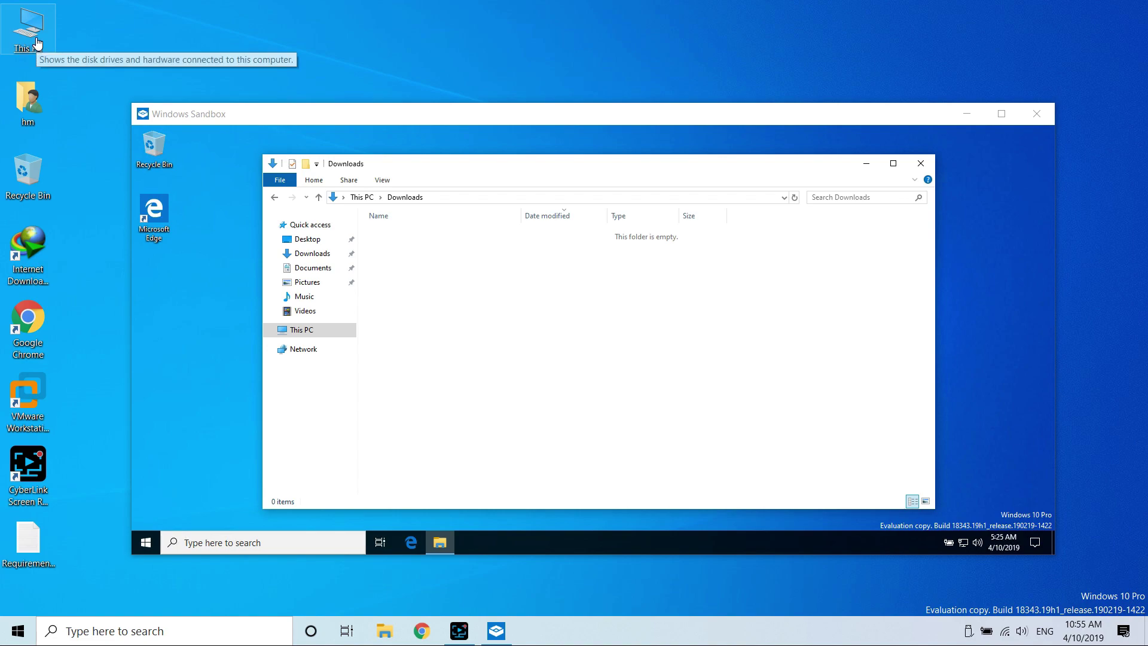
double_click(36, 45)
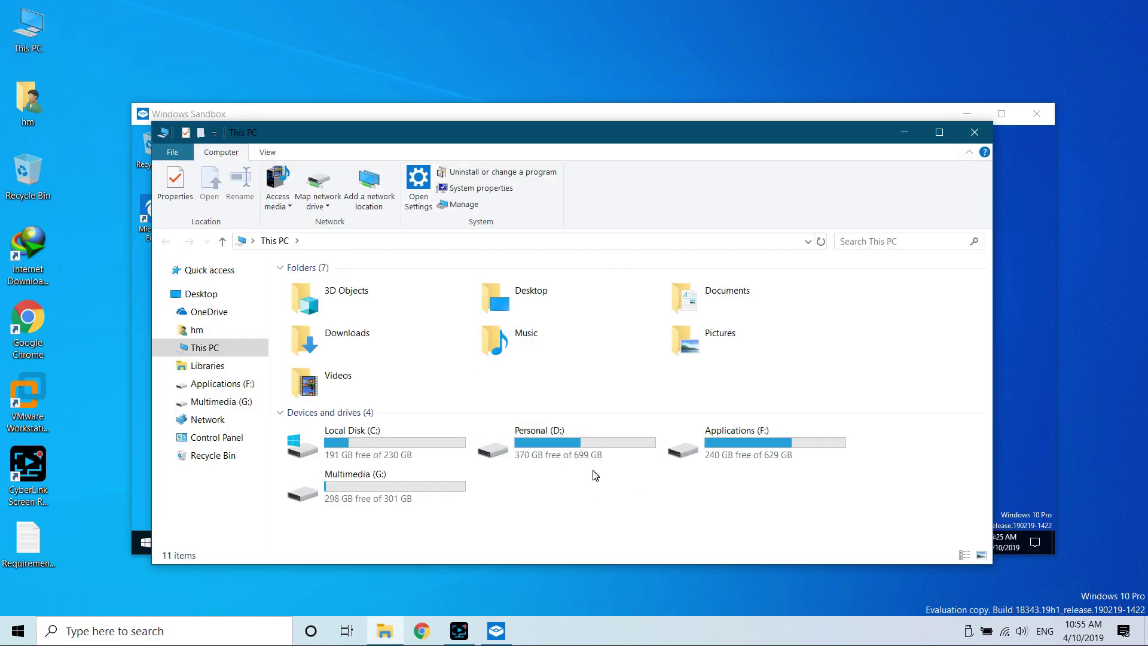
Copy ipadian_setup.exe from the host's Applications (F:) > time use folder.
double_click(566, 453)
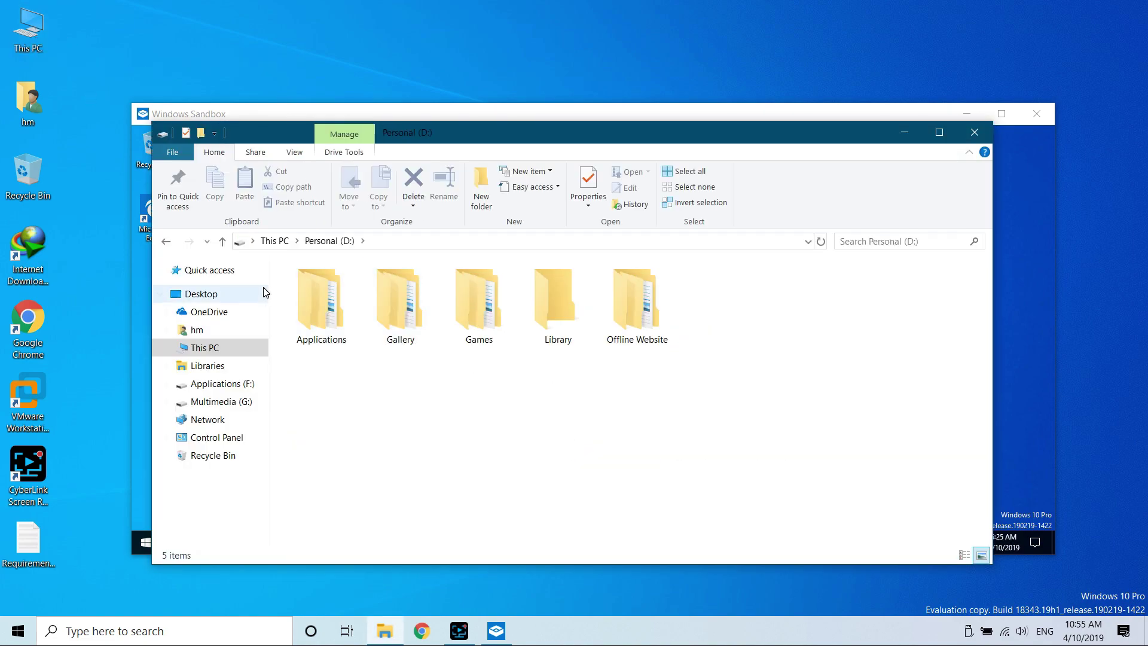
key(alt+Left)
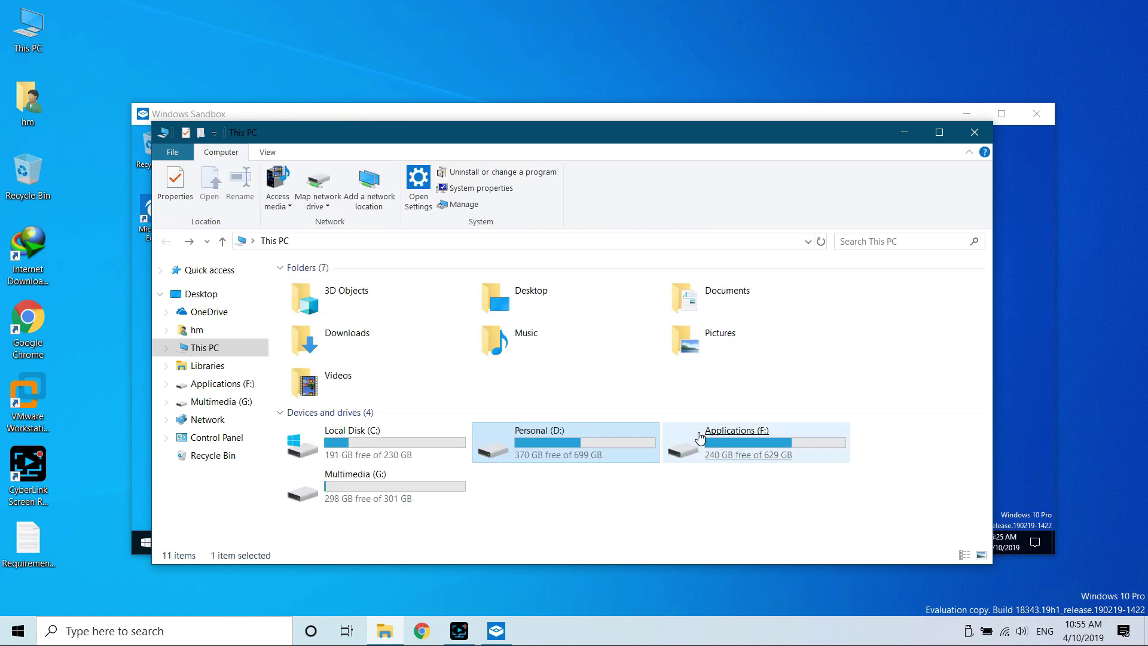
double_click(701, 438)
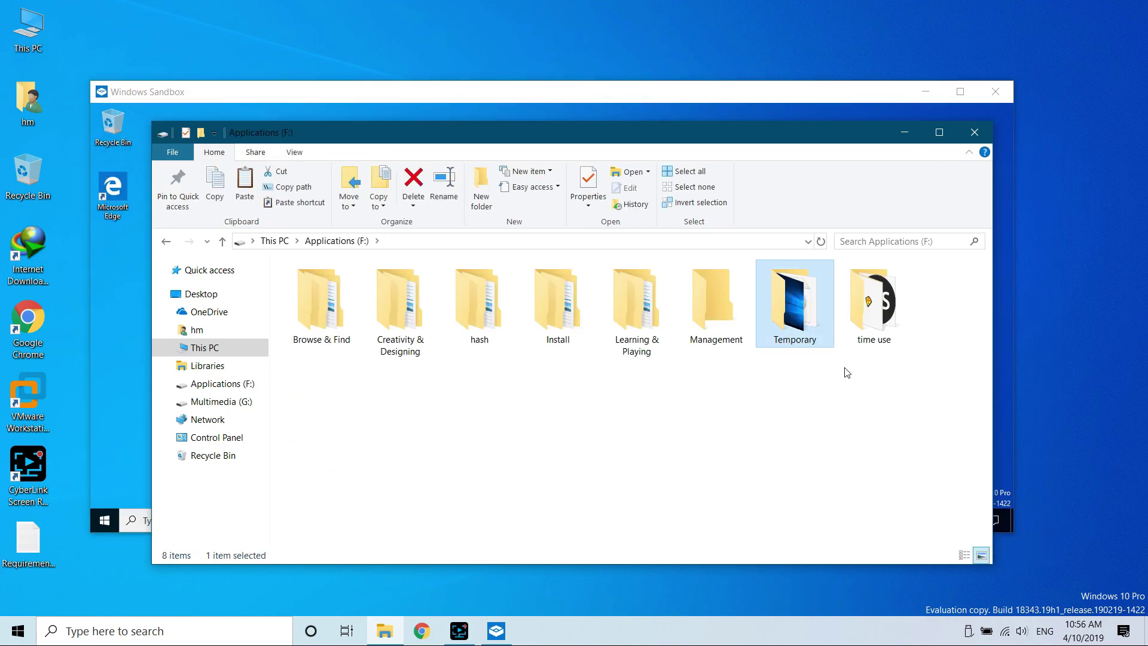
key(Right)
key(Return)
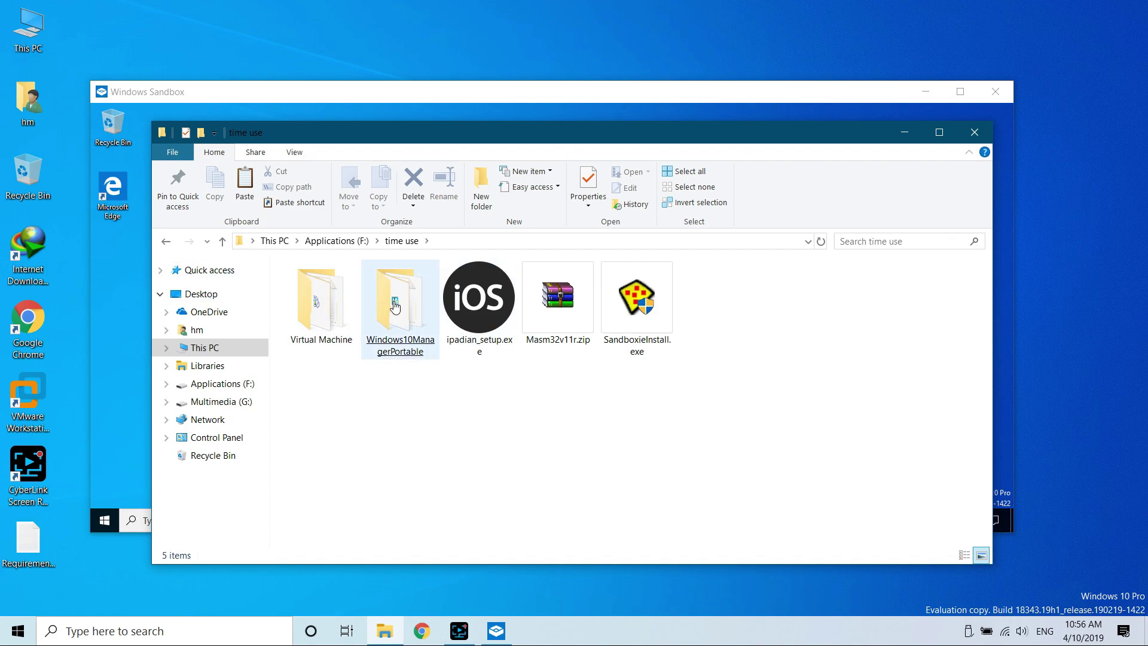
click(485, 335)
right_click(488, 317)
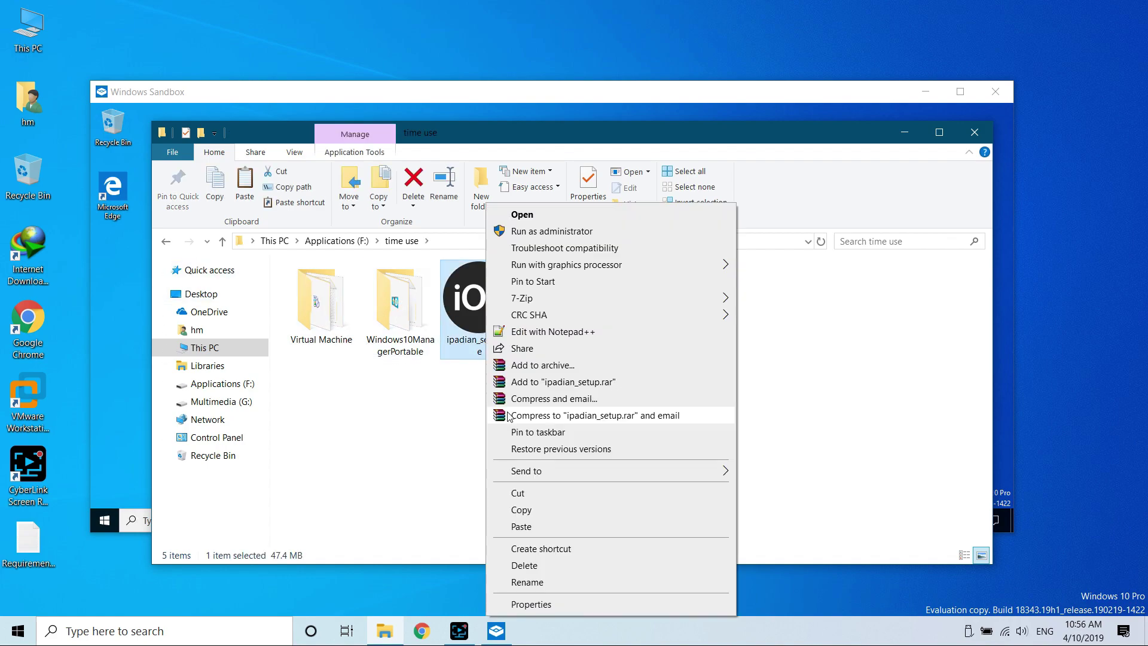
click(521, 510)
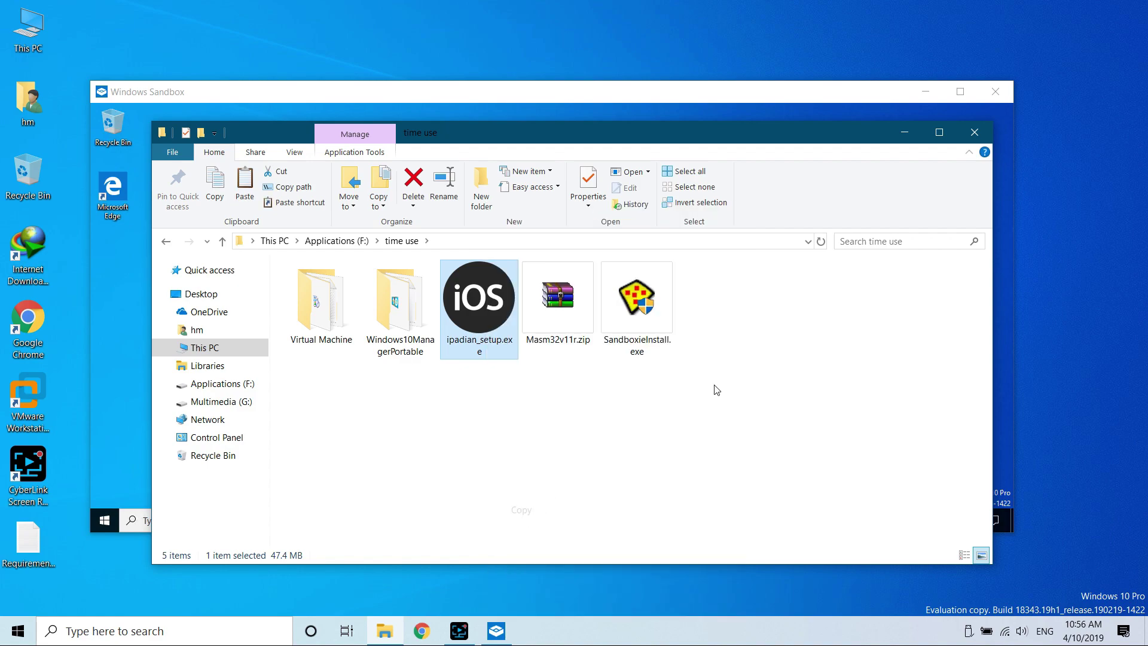
Paste ipadian_setup into the sandbox's Downloads folder and run it as administrator.
click(905, 132)
right_click(438, 266)
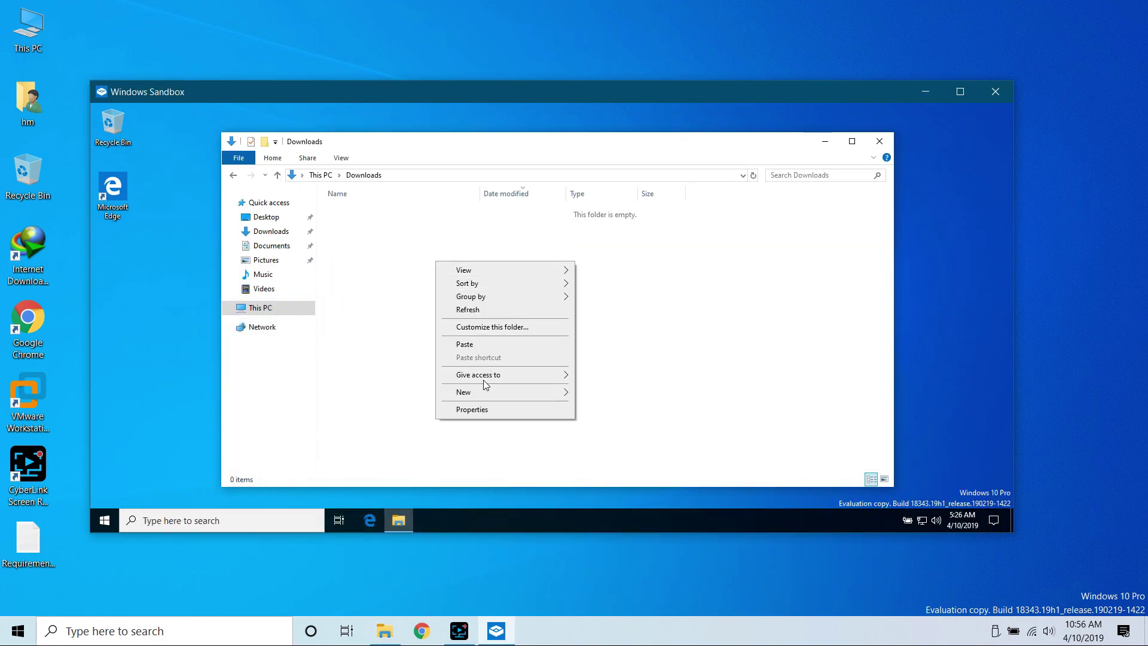
click(458, 342)
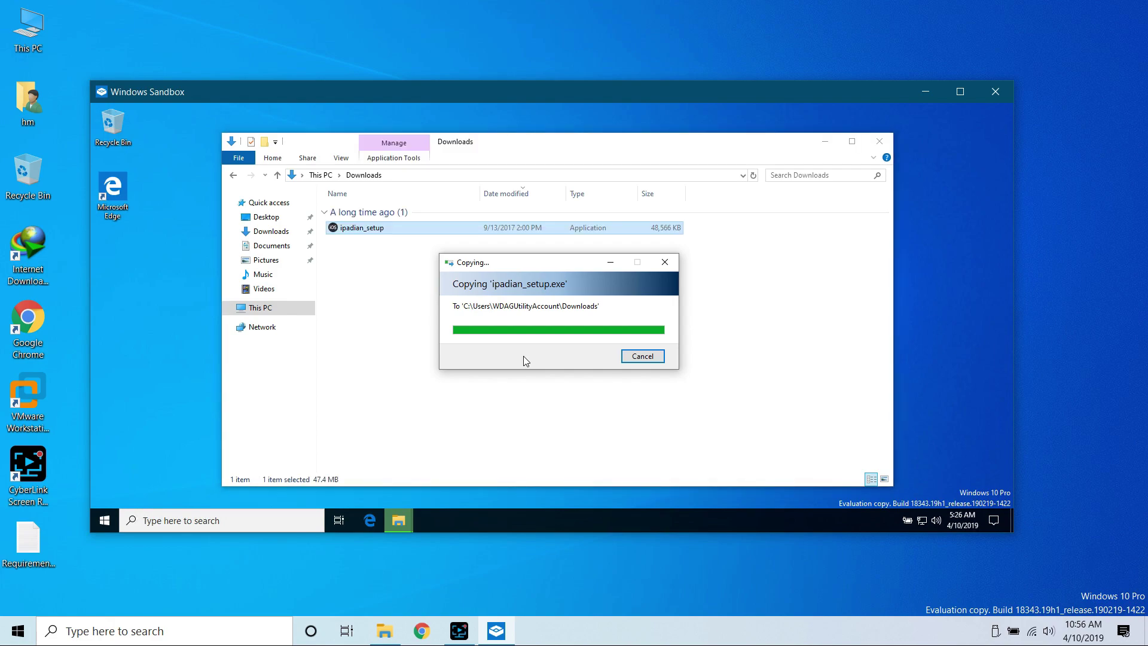
double_click(377, 228)
right_click(377, 228)
click(431, 243)
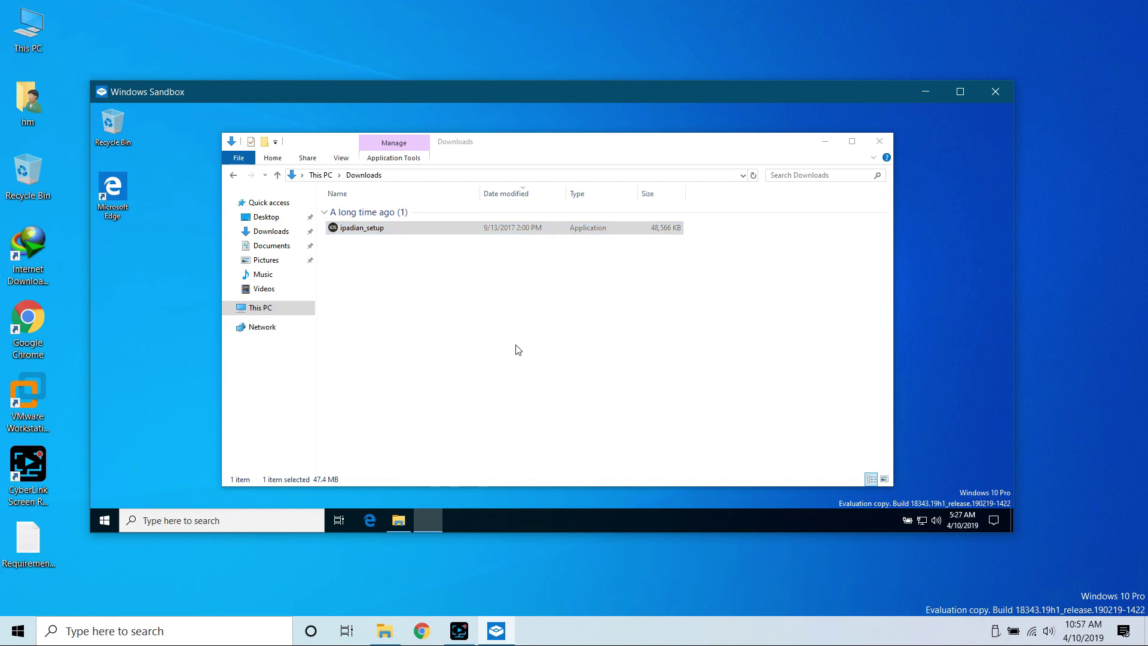
Install iPadian with the default folder and additional-task settings.
click(604, 402)
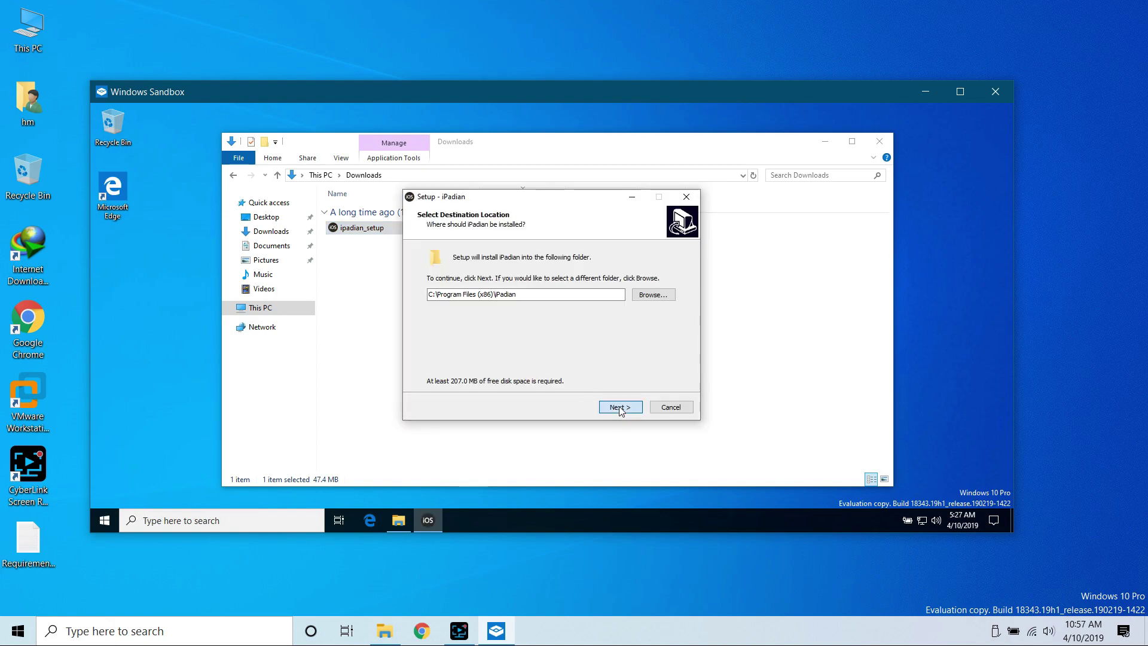
click(618, 405)
click(585, 408)
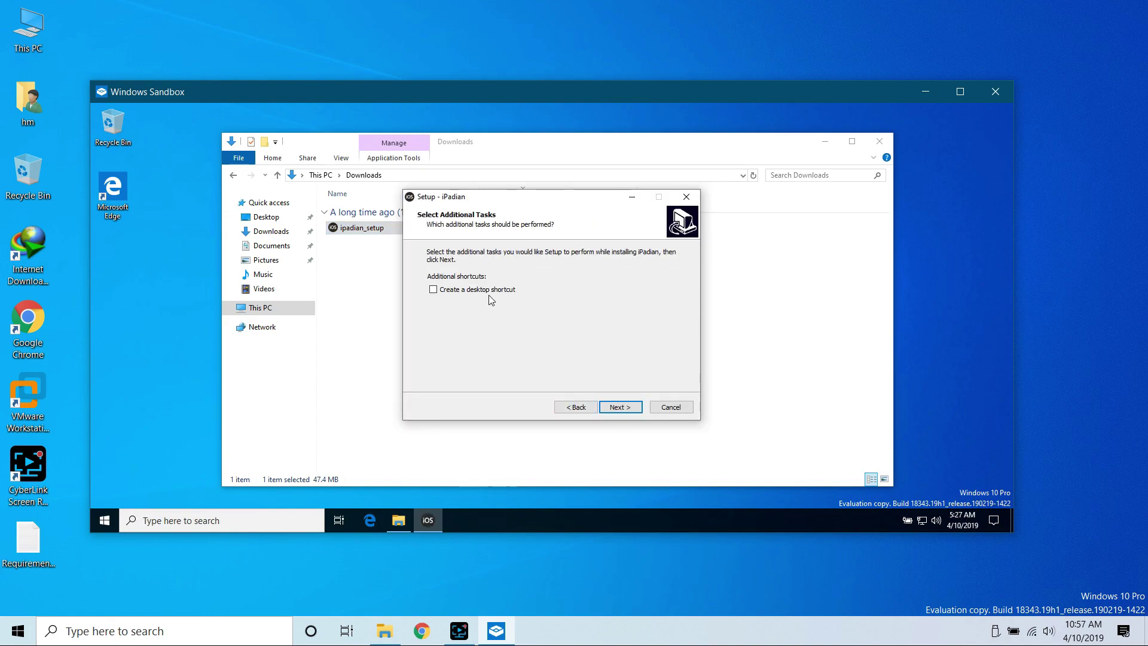
click(629, 408)
click(623, 411)
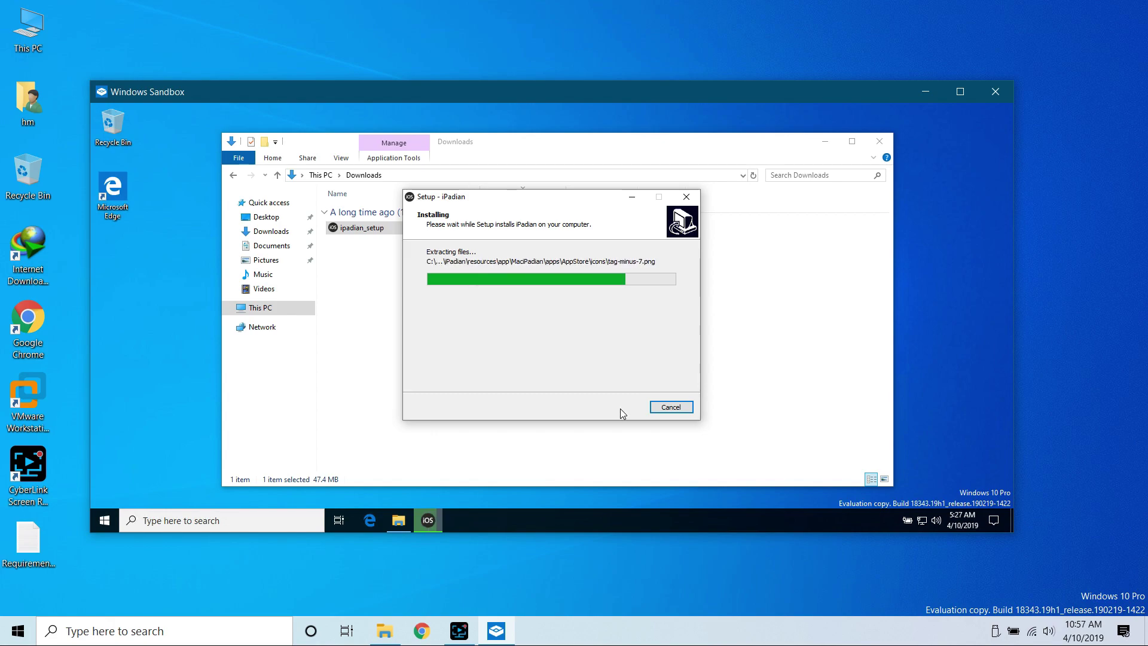
Close the sandbox File Explorer, refresh the desktop, and finish setup with Launch iPadian unchecked.
click(879, 143)
right_click(797, 210)
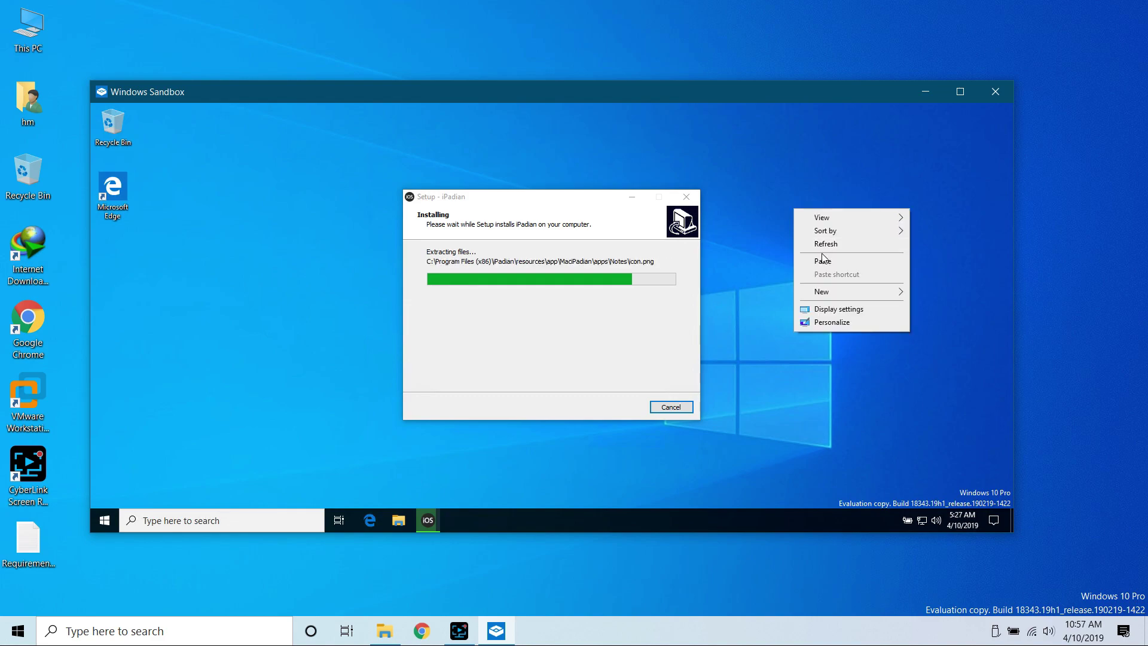
click(826, 243)
right_click(810, 203)
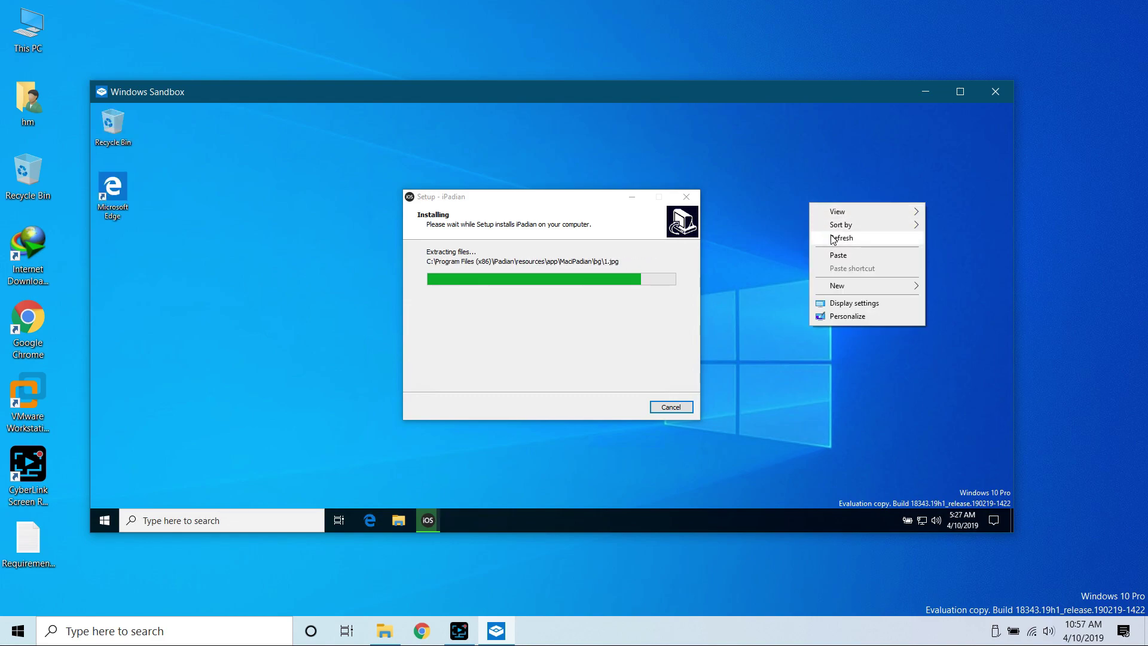
click(828, 237)
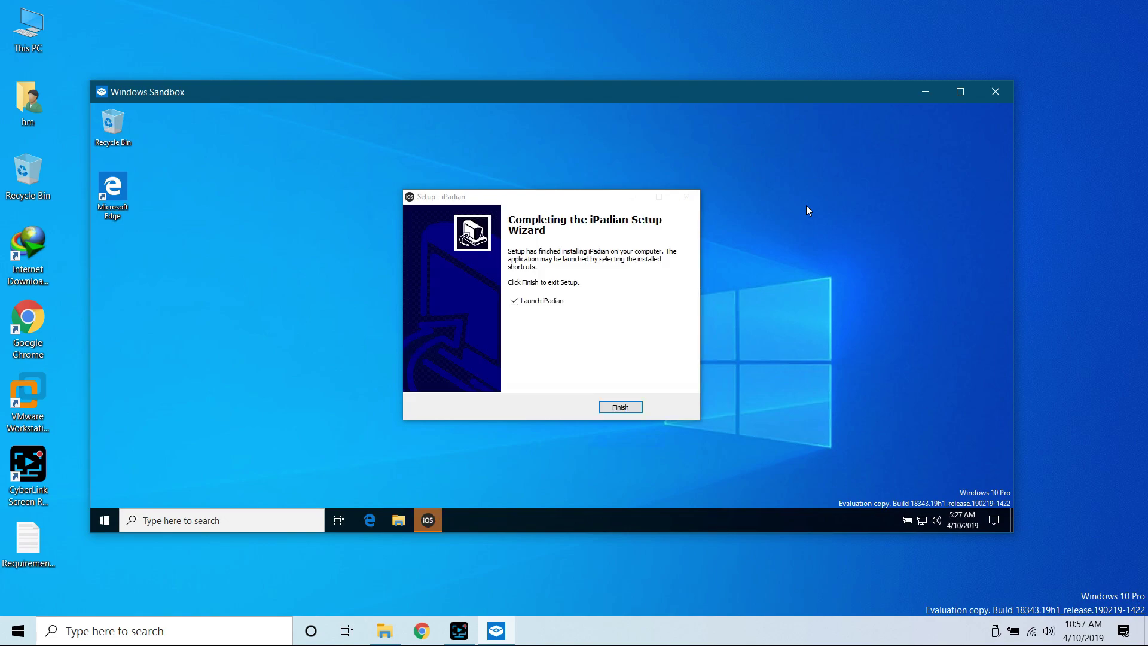
click(538, 303)
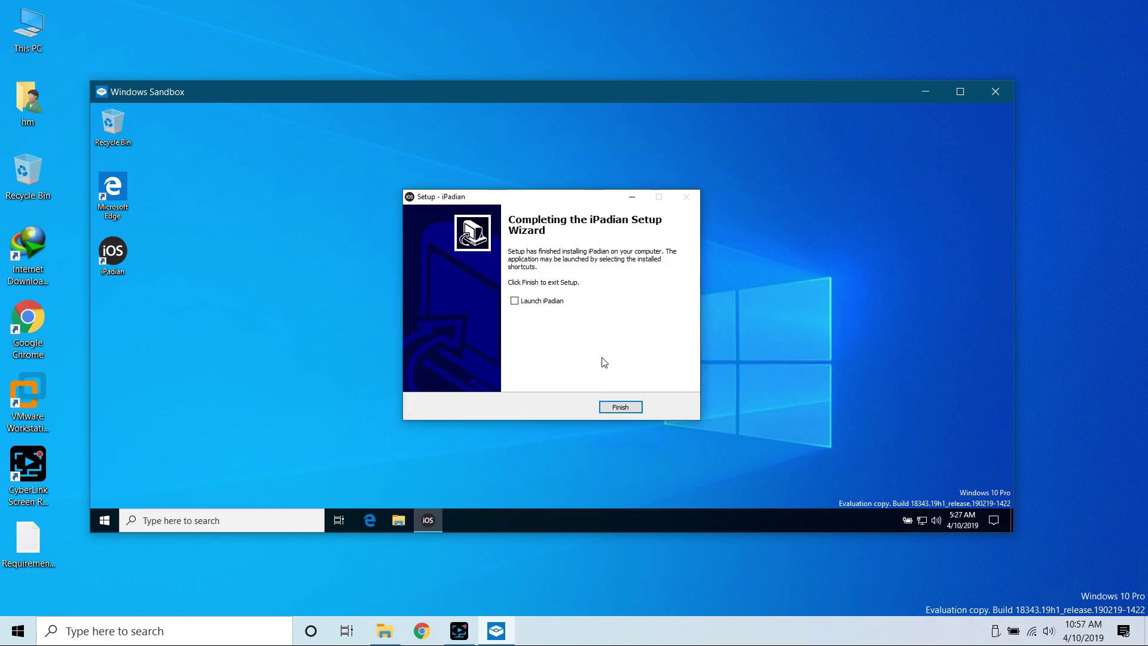
click(619, 407)
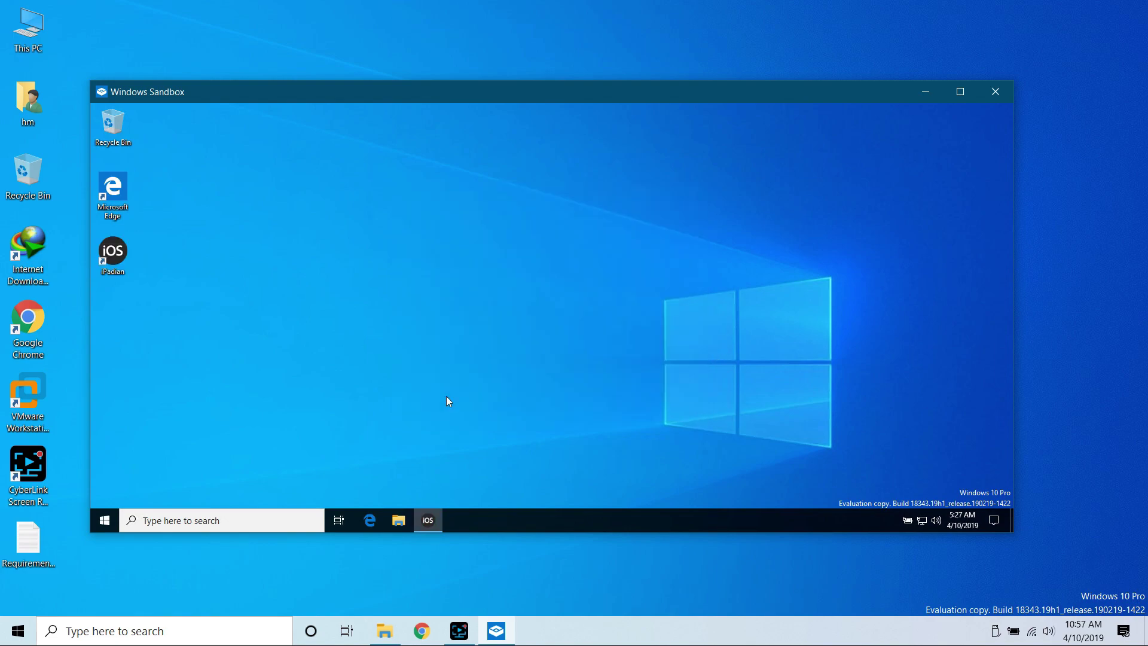
Launch iPadian from the sandbox desktop, swipe its home pages, and open then close iMessages.
double_click(119, 259)
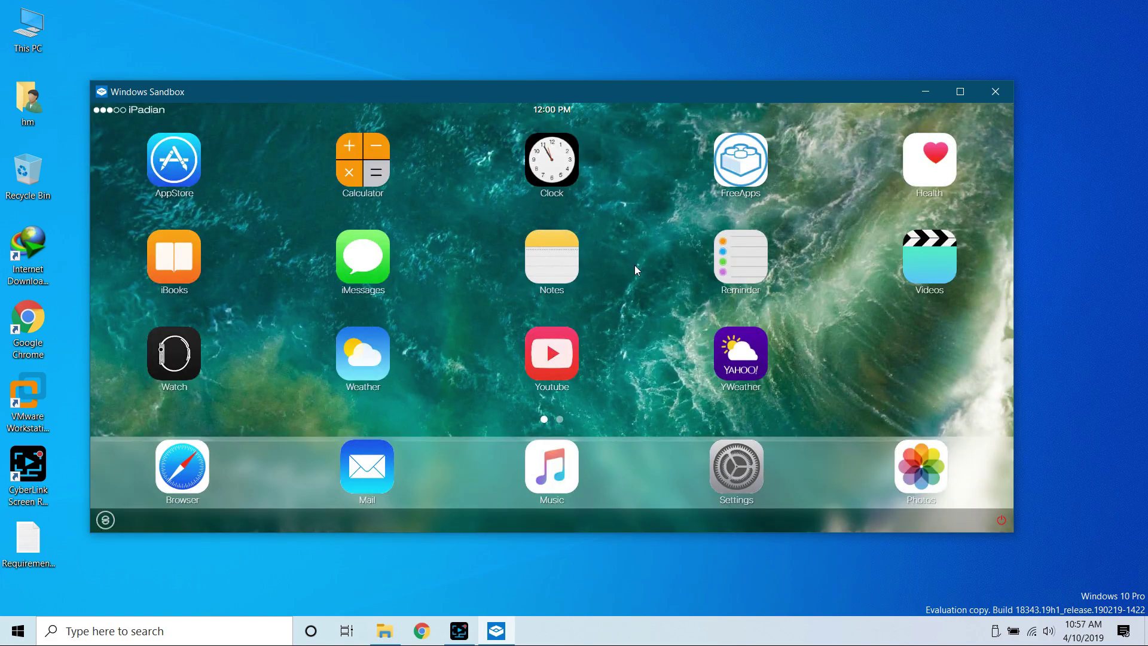
drag(264, 414, 252, 347)
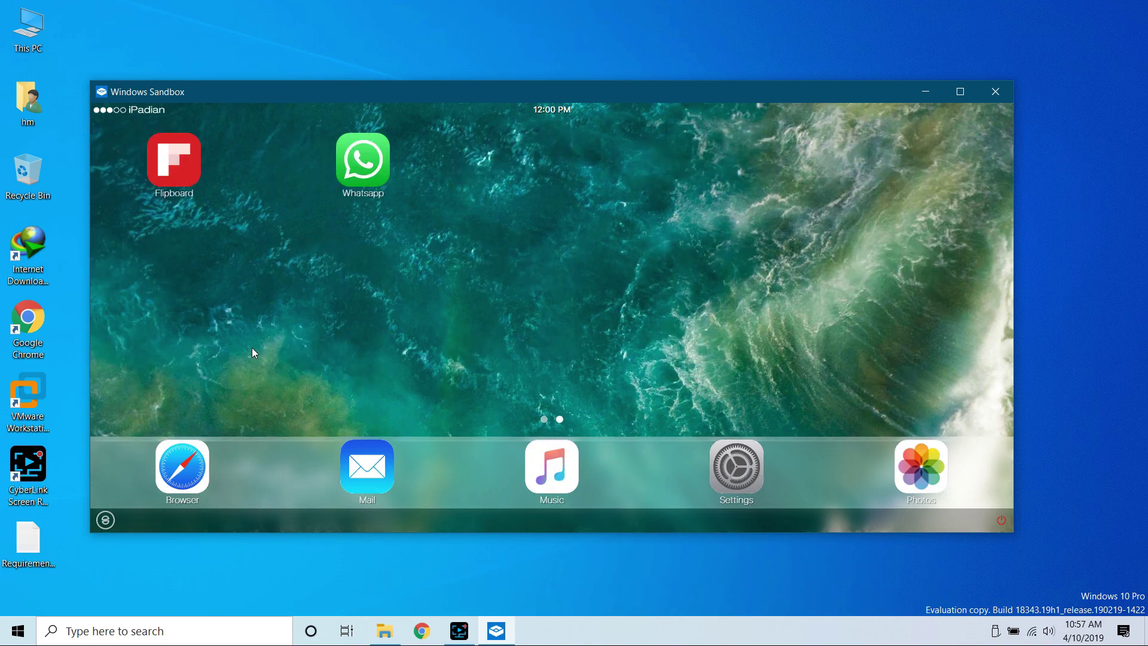
drag(594, 327, 594, 312)
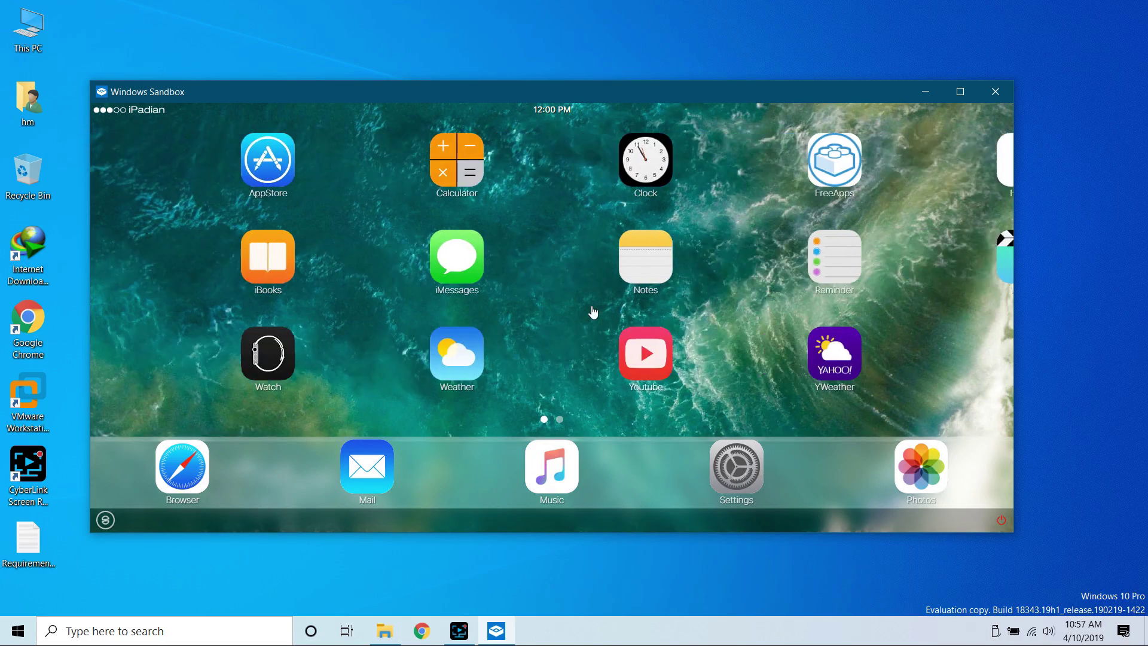
drag(730, 287, 754, 289)
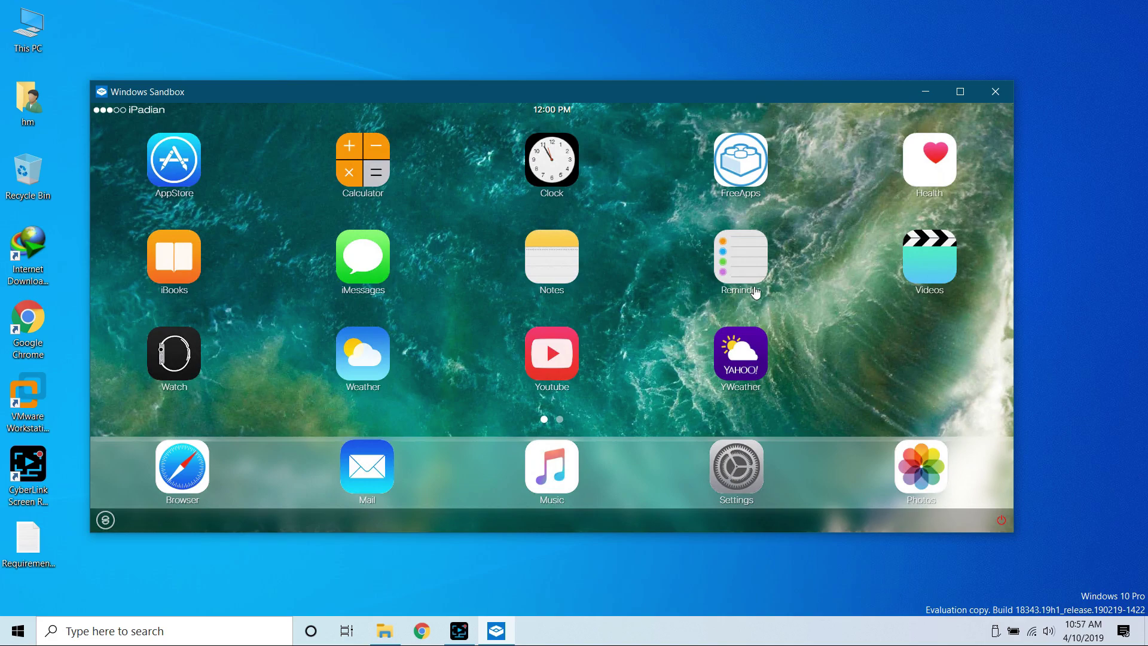
click(380, 272)
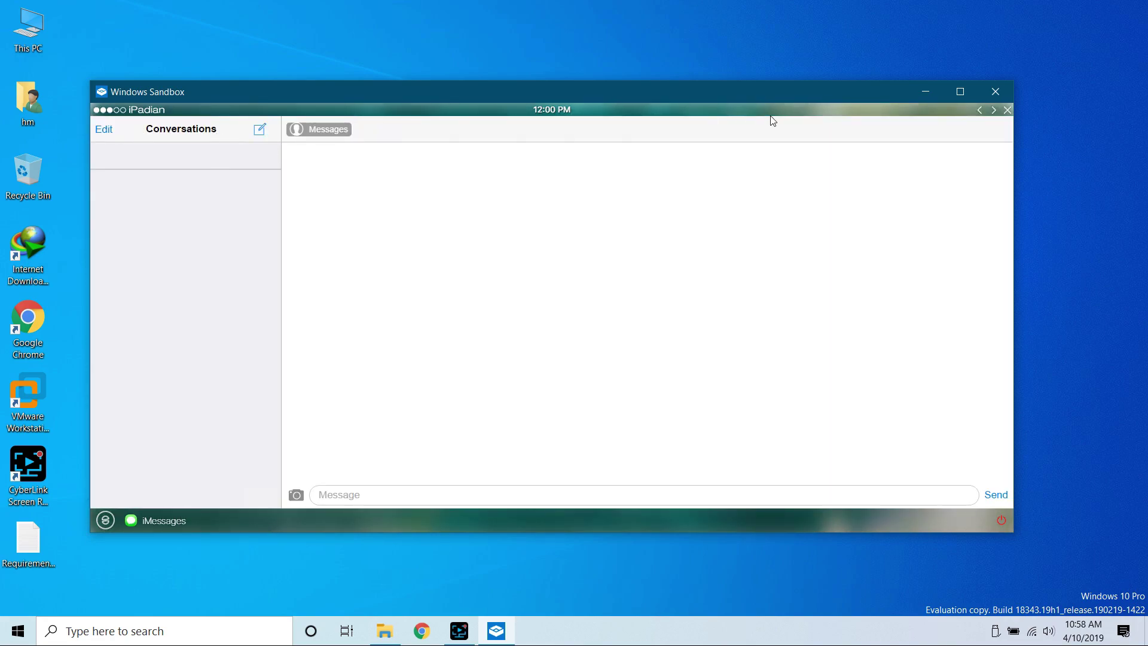
click(1007, 110)
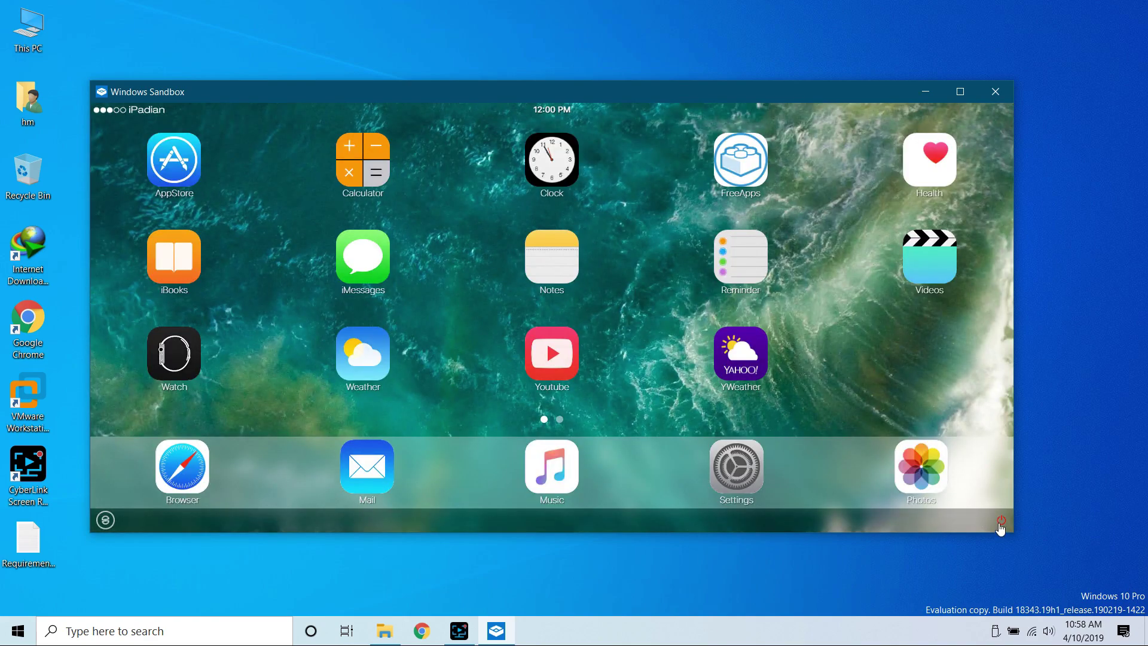
Shut down iPadian, refresh the sandbox desktop, and close Windows Sandbox confirming the discard.
click(999, 522)
right_click(297, 210)
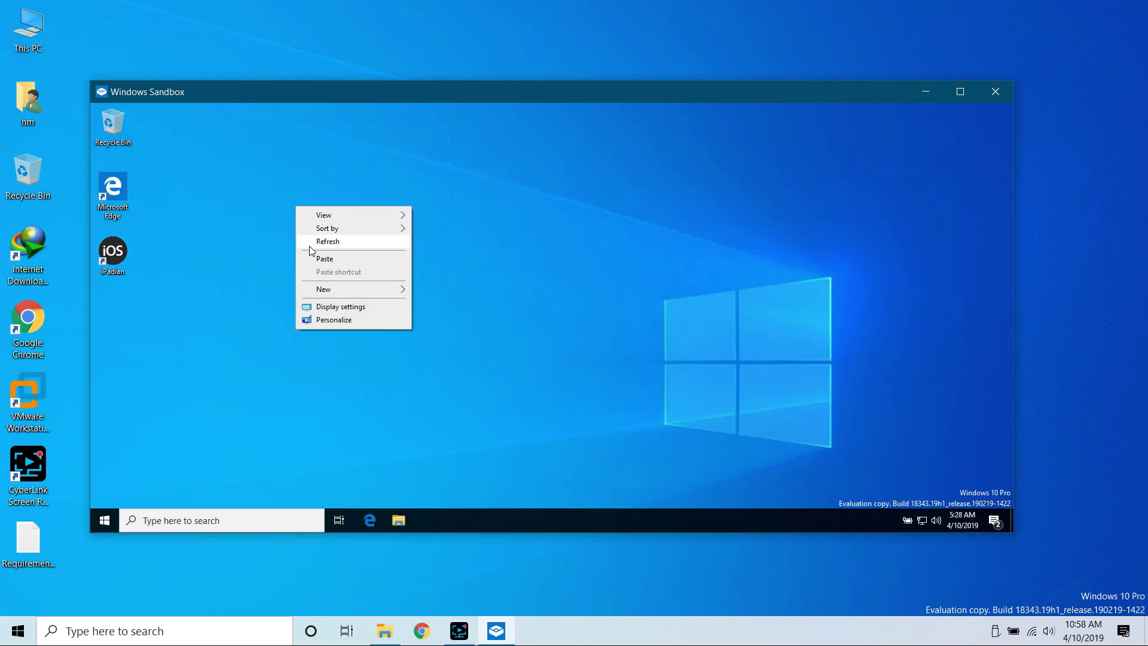
click(308, 239)
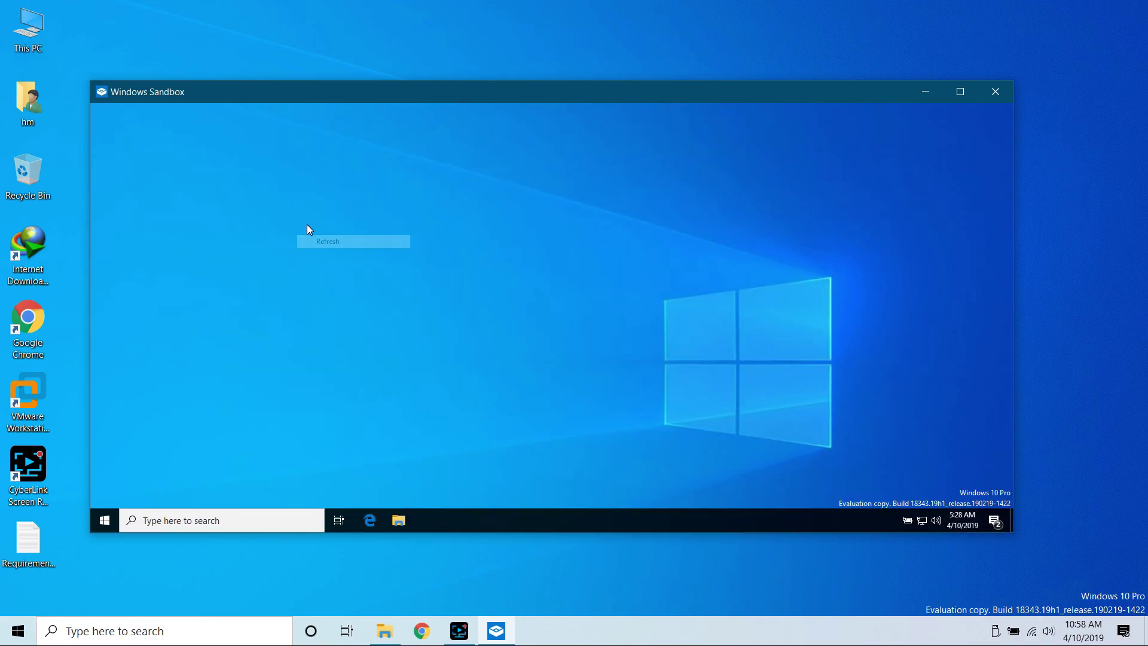
click(994, 93)
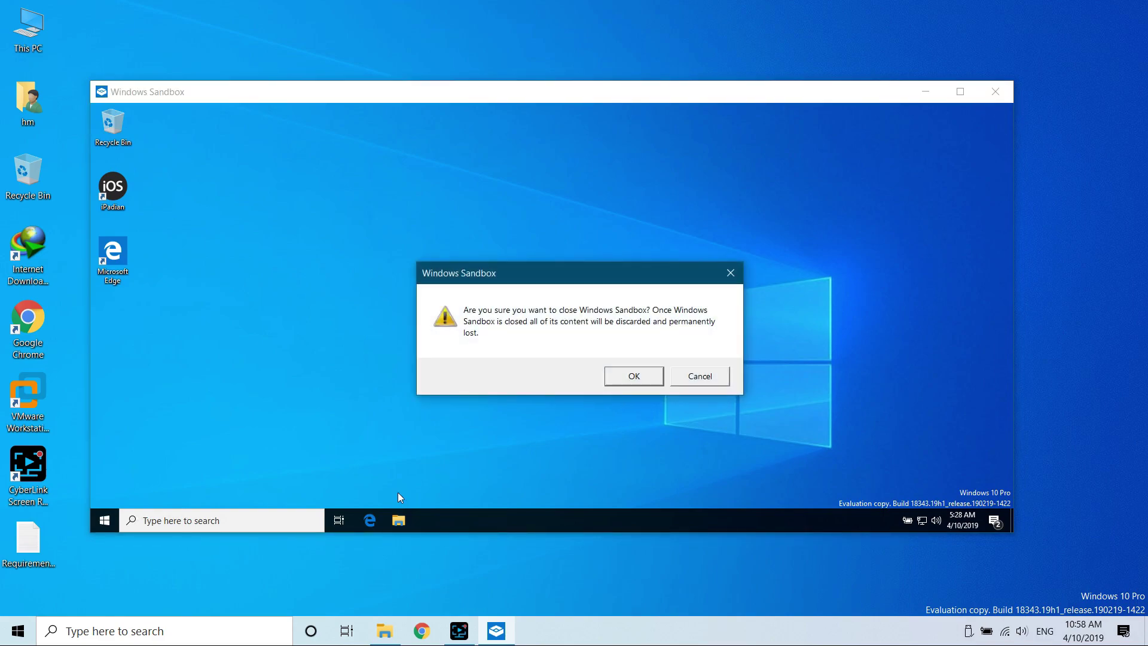
click(632, 381)
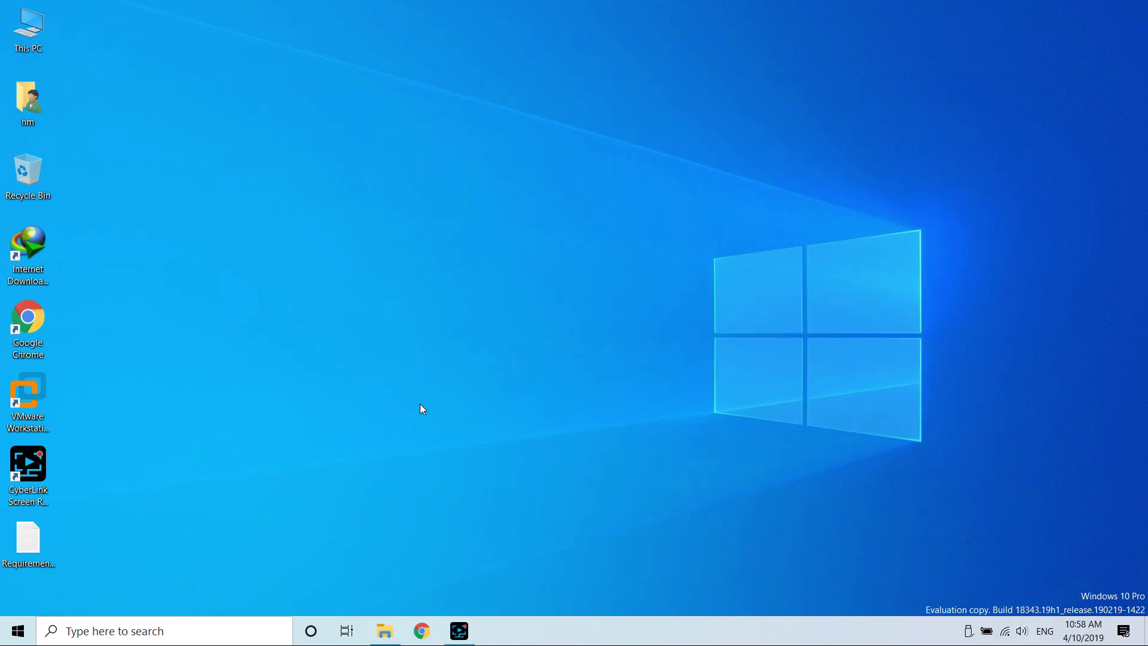
click(17, 631)
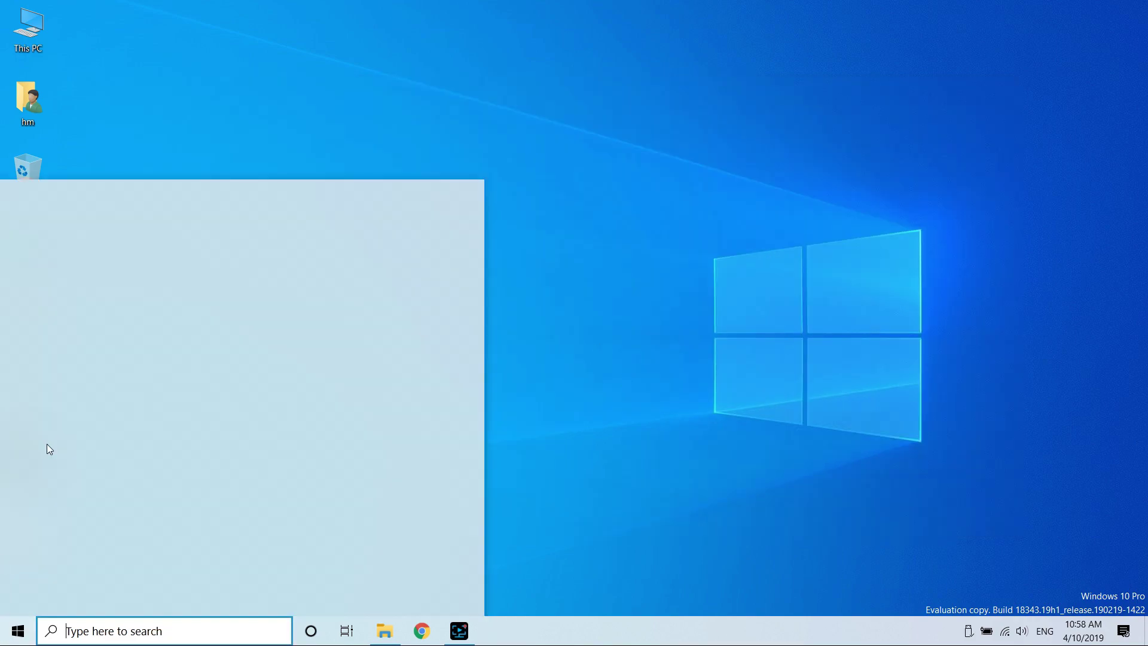
click(430, 317)
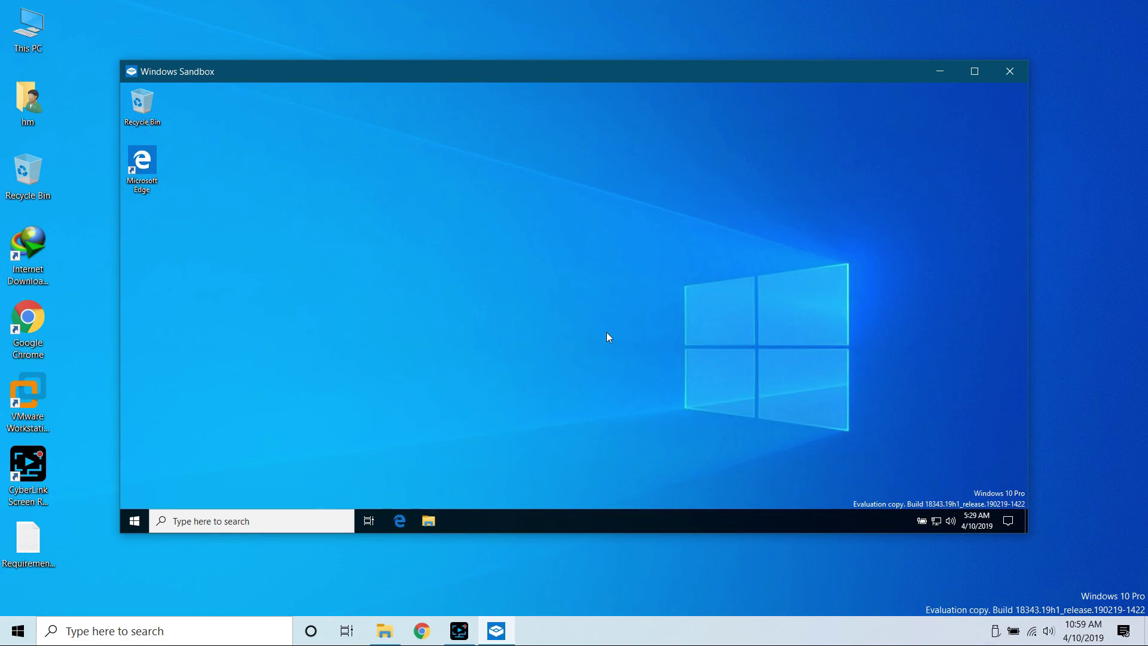
key(super+e)
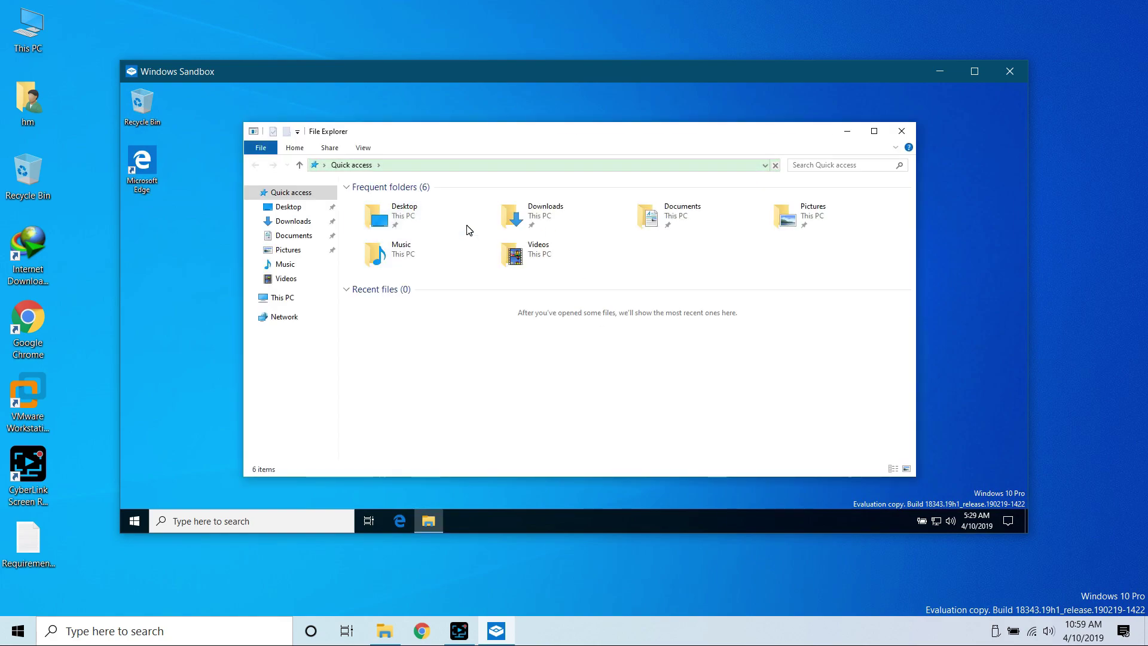
double_click(514, 219)
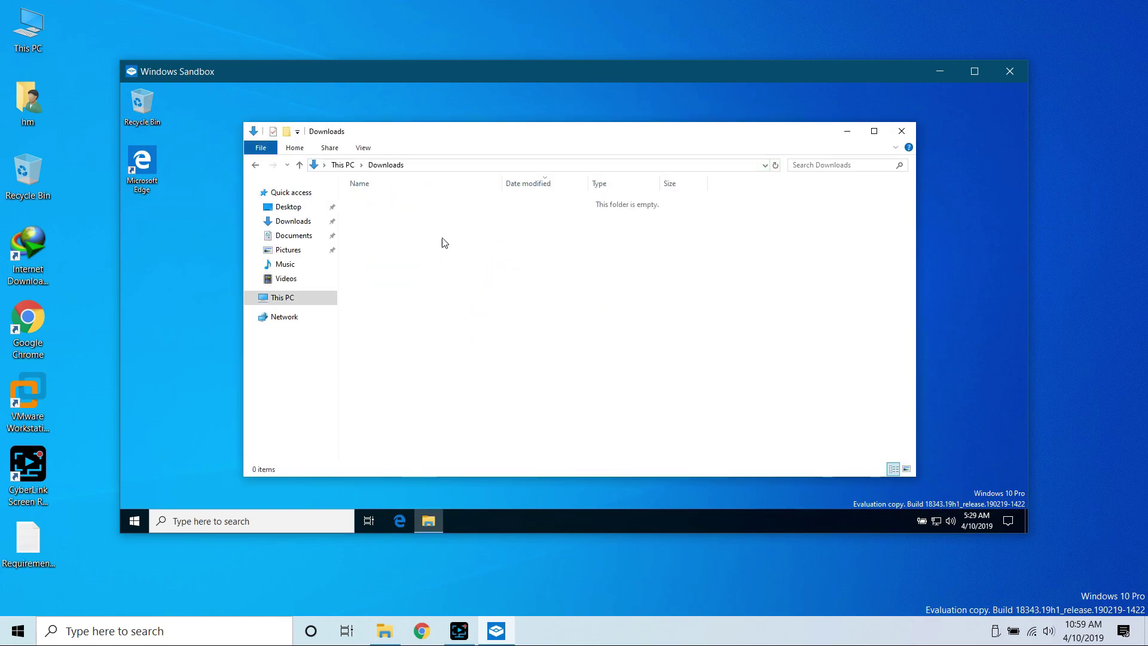
click(901, 130)
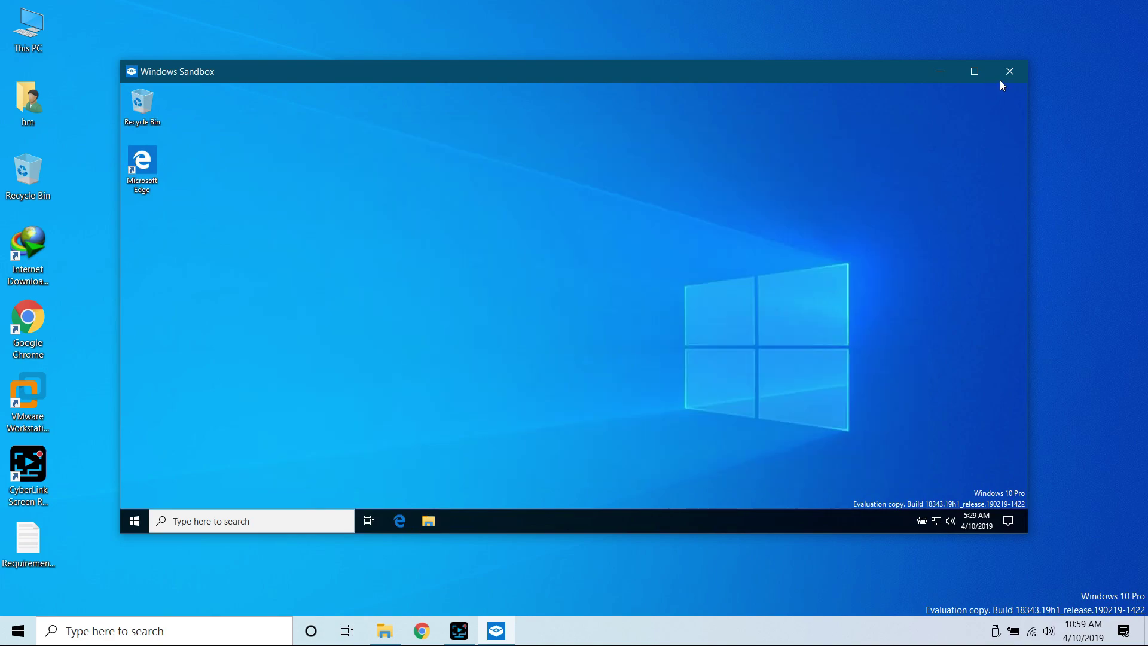
click(1010, 72)
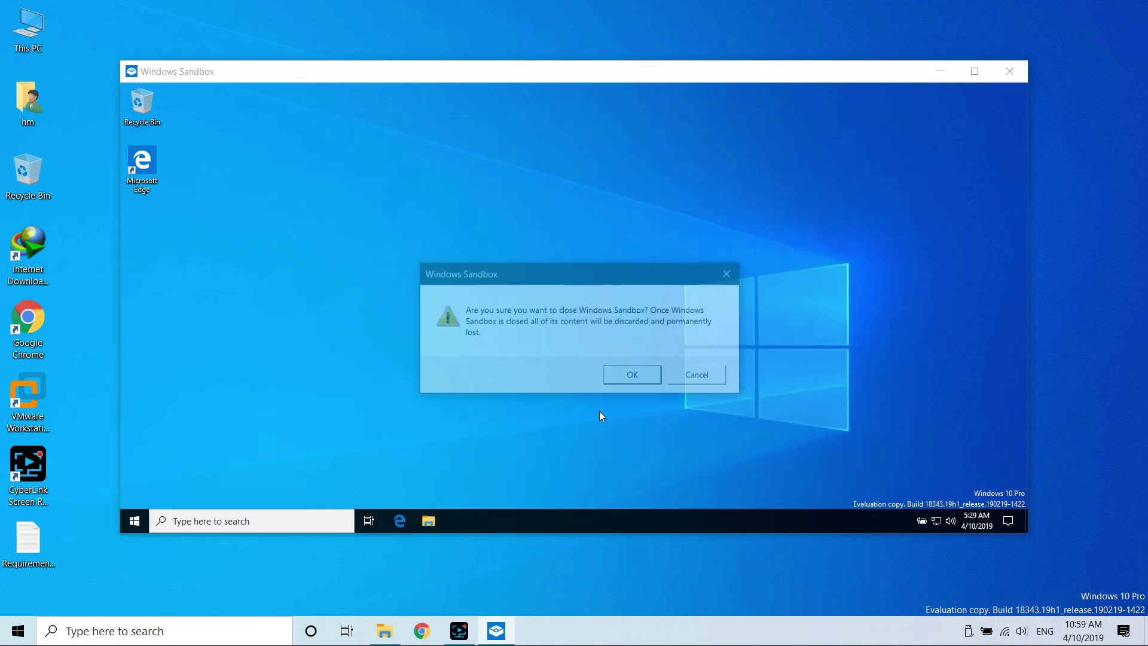
click(634, 378)
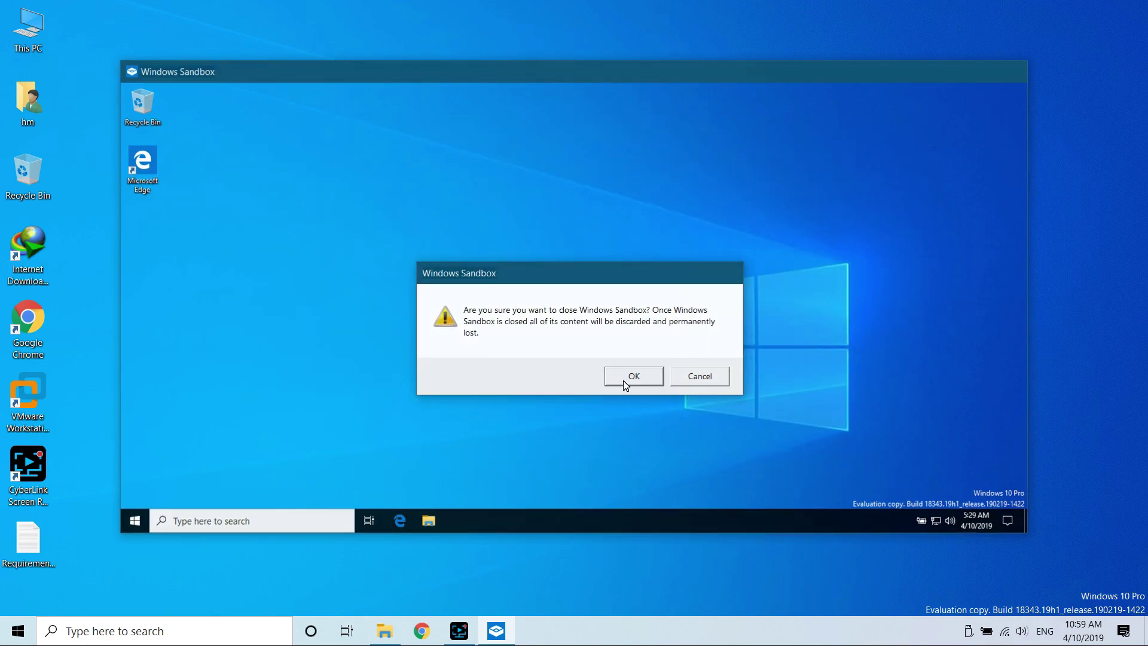
Refresh the desktop six times from its right-click menu.
right_click(299, 263)
click(328, 307)
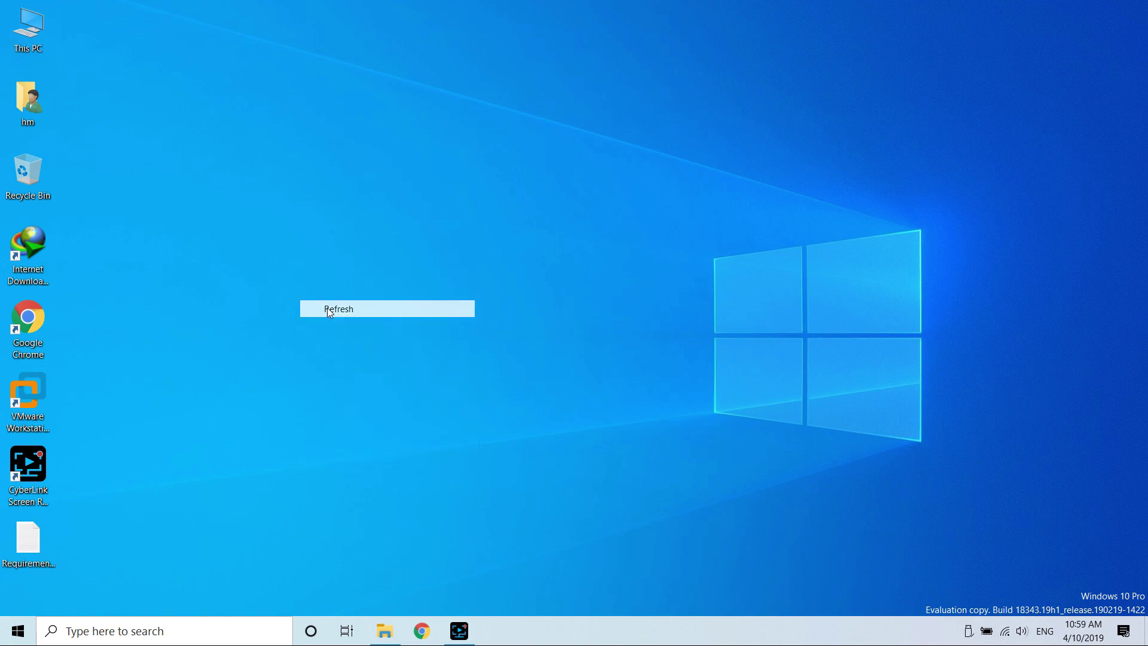
right_click(288, 259)
click(327, 305)
right_click(297, 278)
click(342, 325)
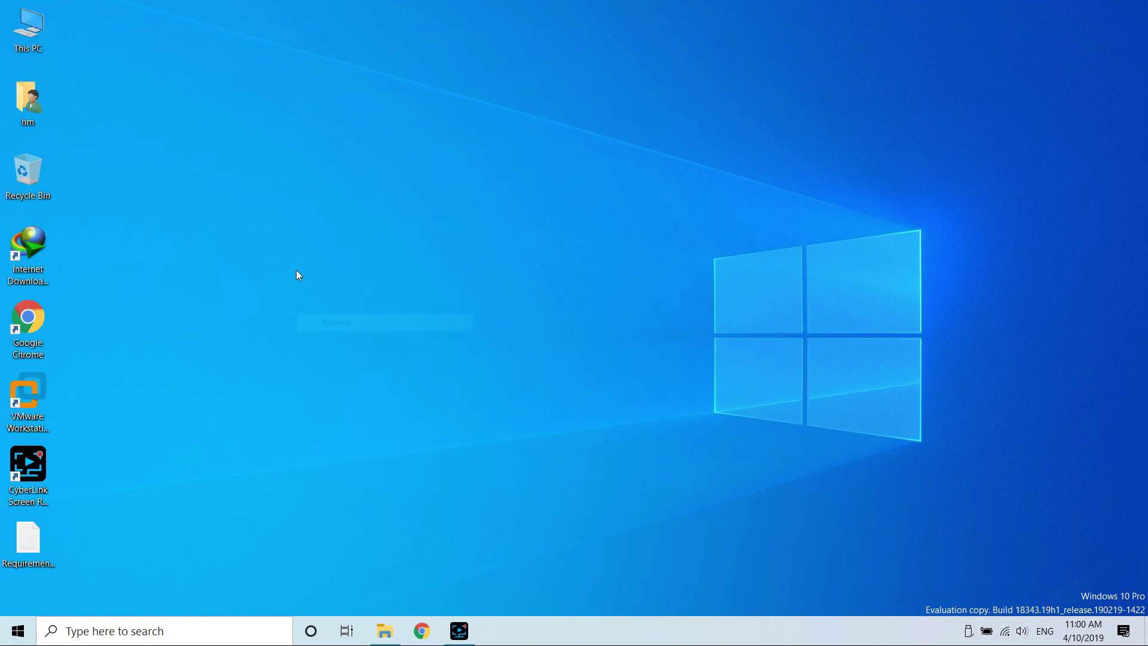
right_click(297, 274)
click(330, 324)
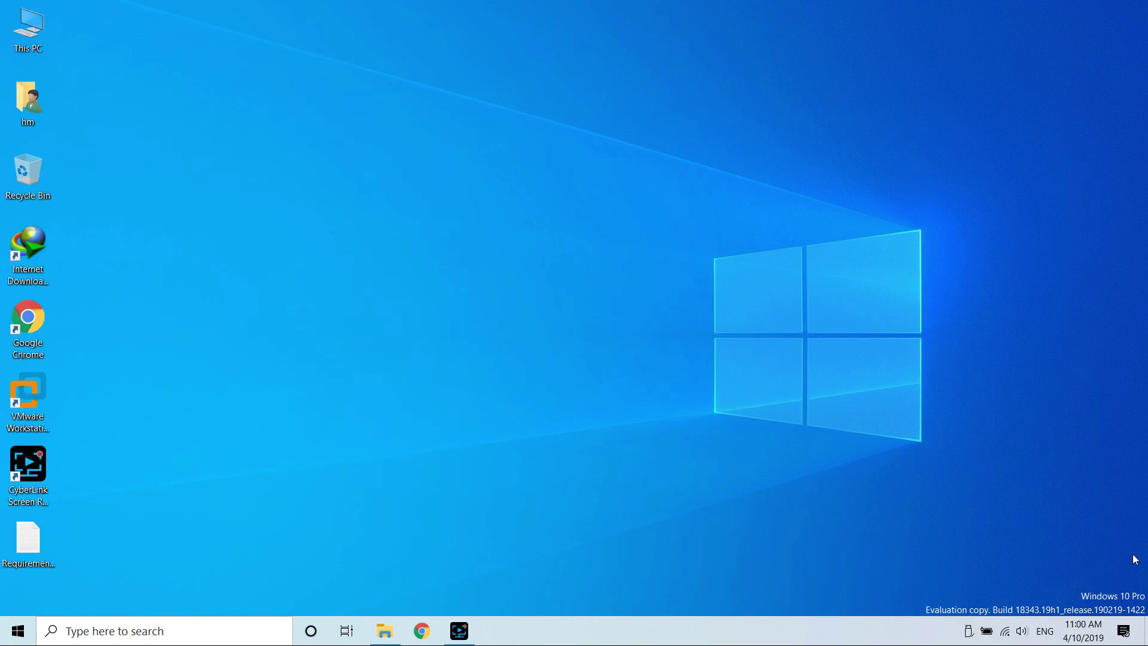
right_click(568, 342)
click(592, 382)
right_click(301, 155)
click(321, 202)
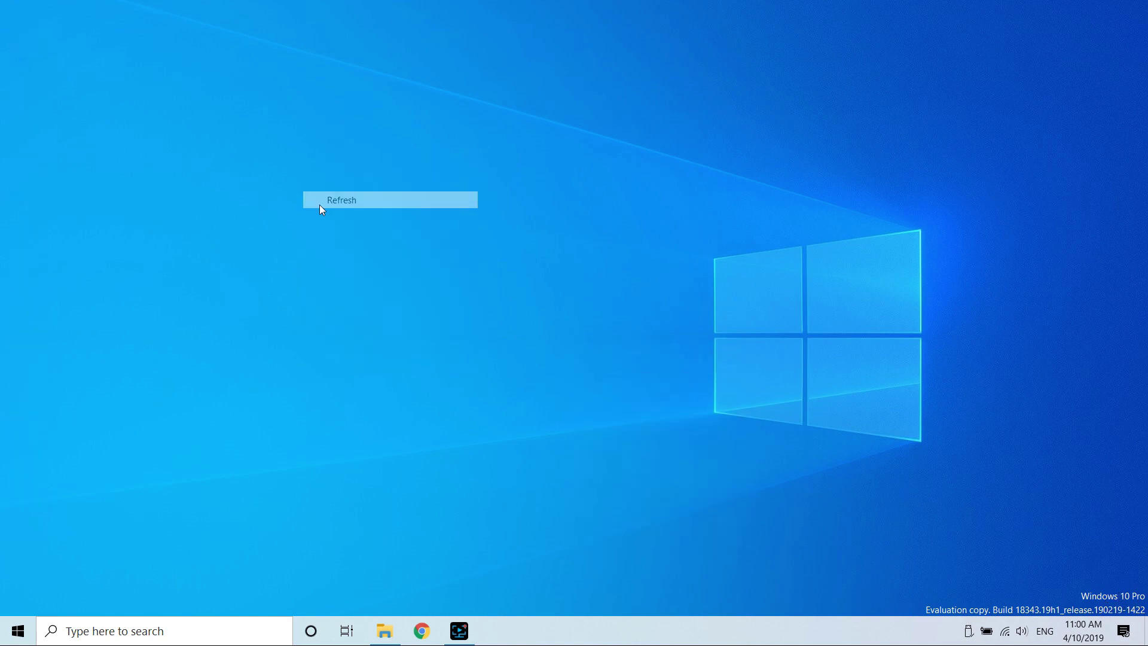
Open and dismiss Start, refresh the desktop twice more, then bring up Windows search.
click(21, 635)
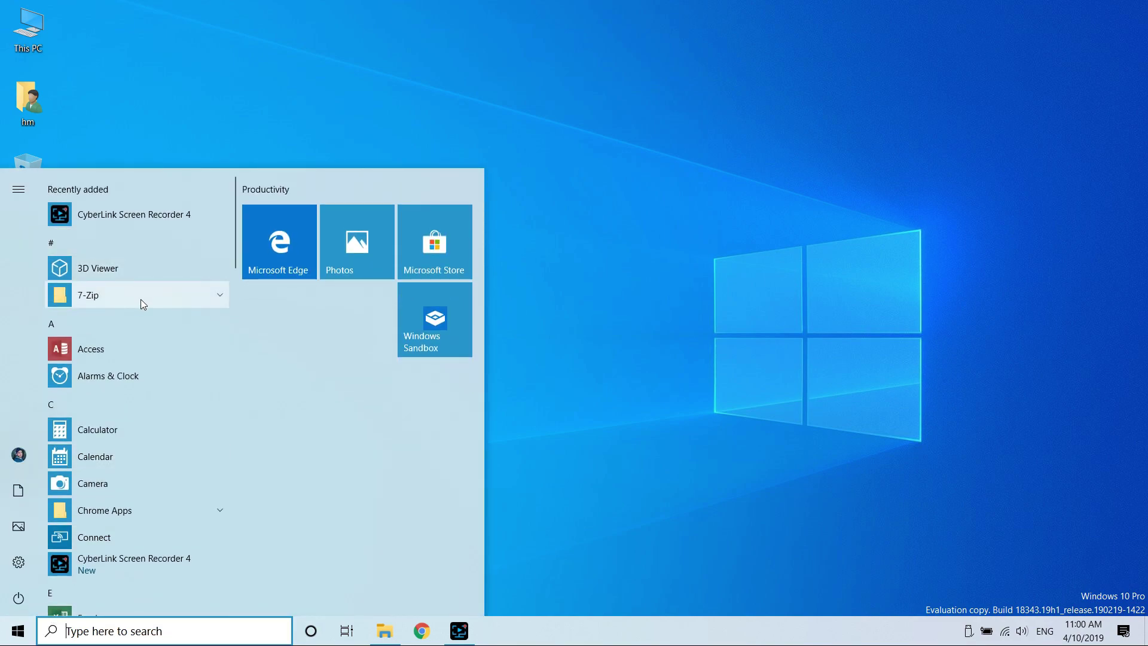
click(199, 109)
right_click(198, 109)
click(281, 153)
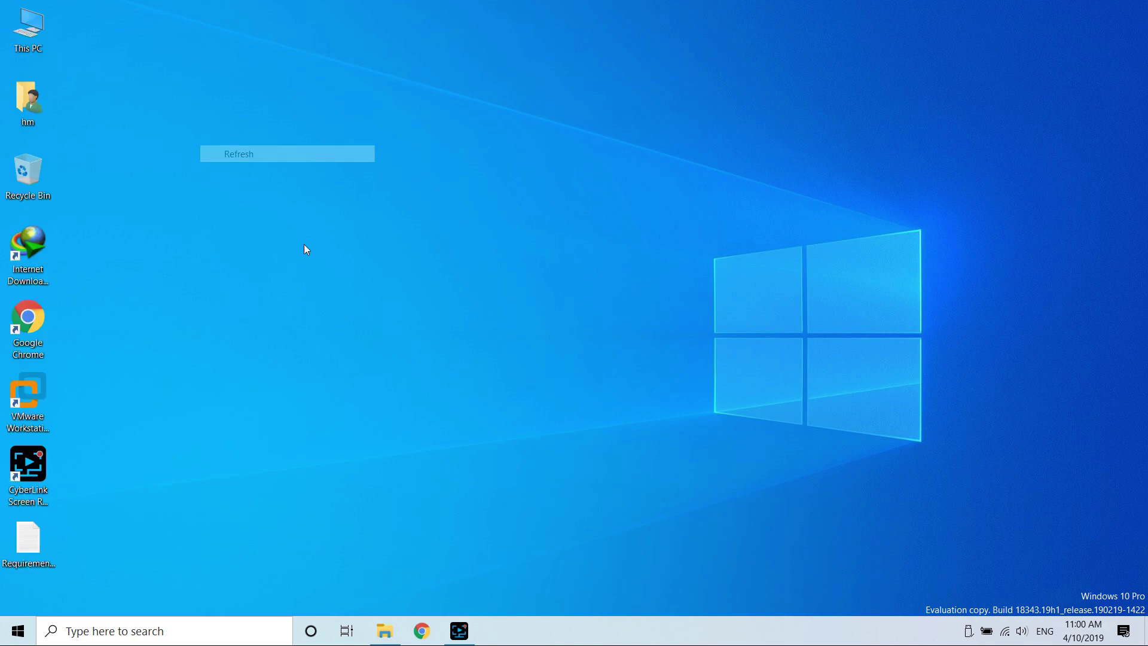
right_click(310, 169)
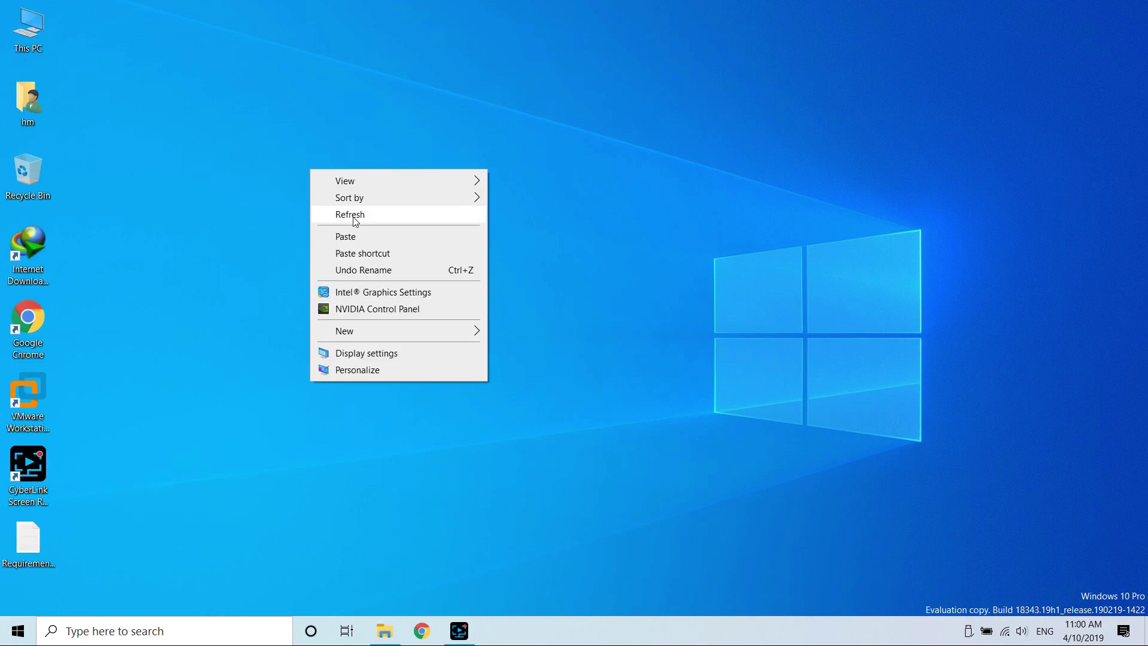
click(340, 212)
click(18, 631)
Launch Settings by searching 'settings', then find 'insider' to reach Windows Insider Program settings.
text(se)
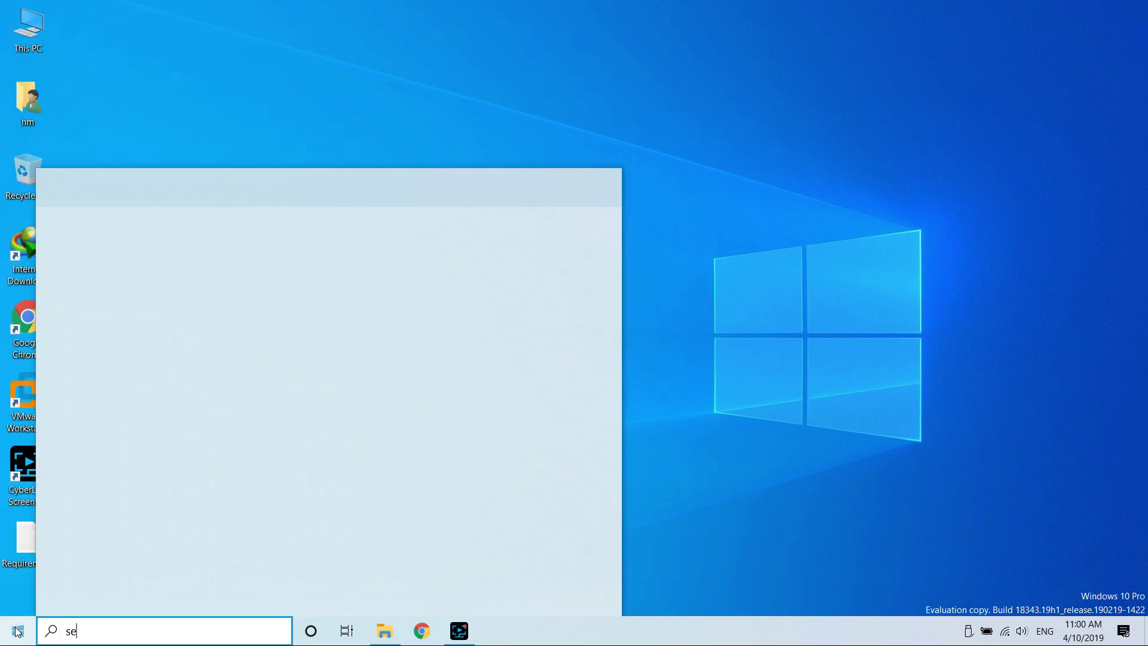
text(ttings)
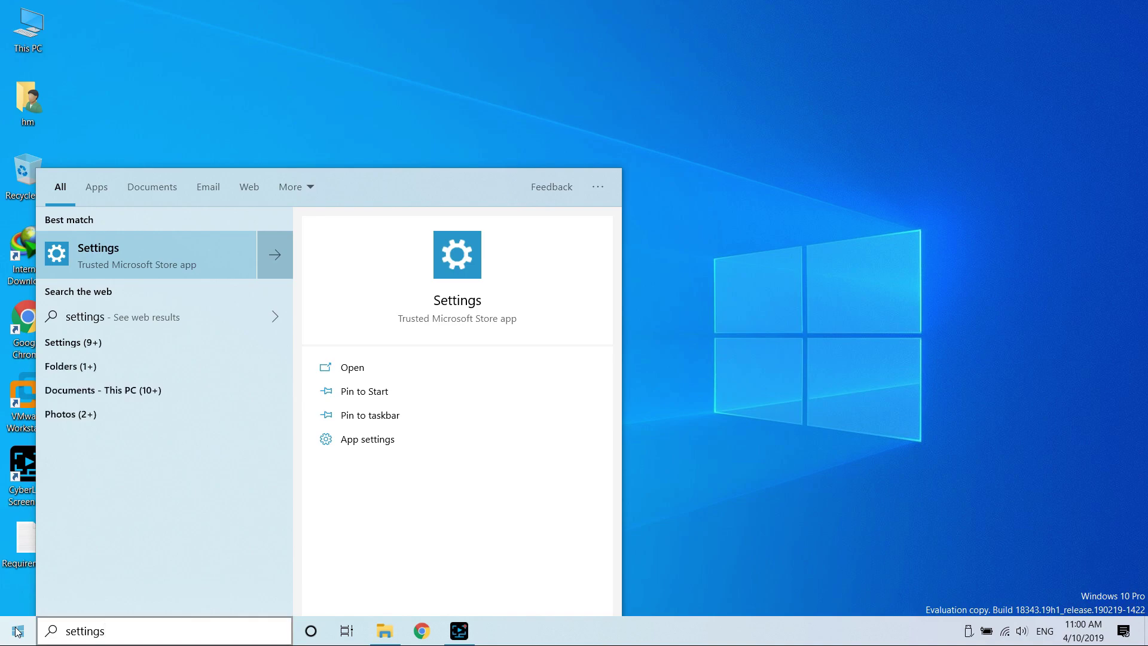
key(Return)
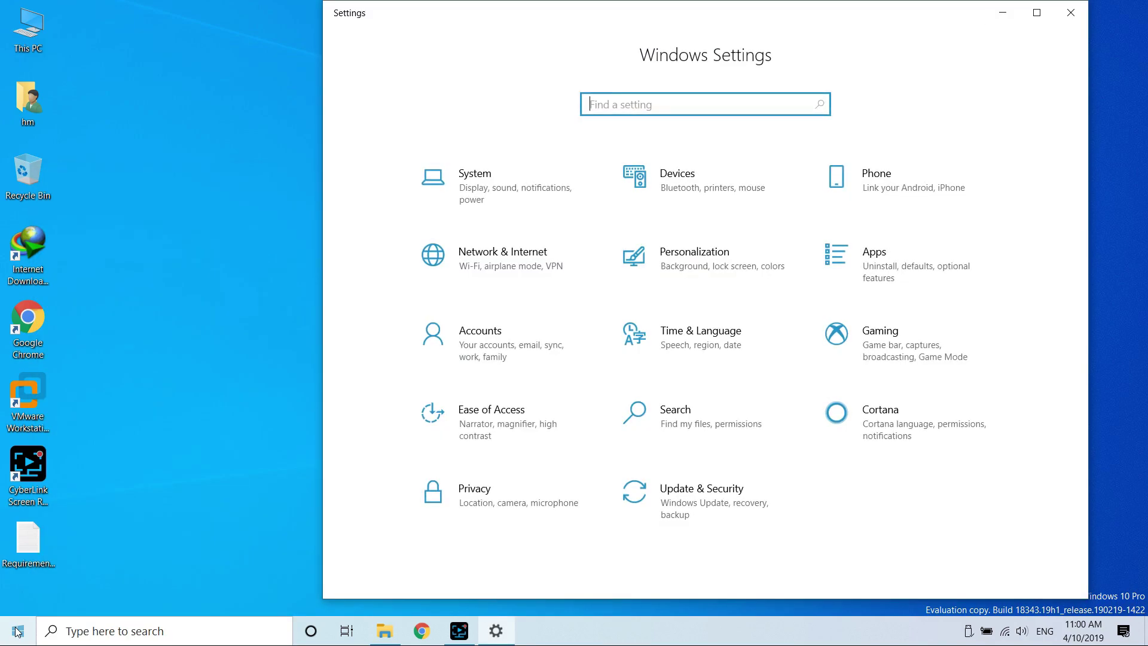
text(insider)
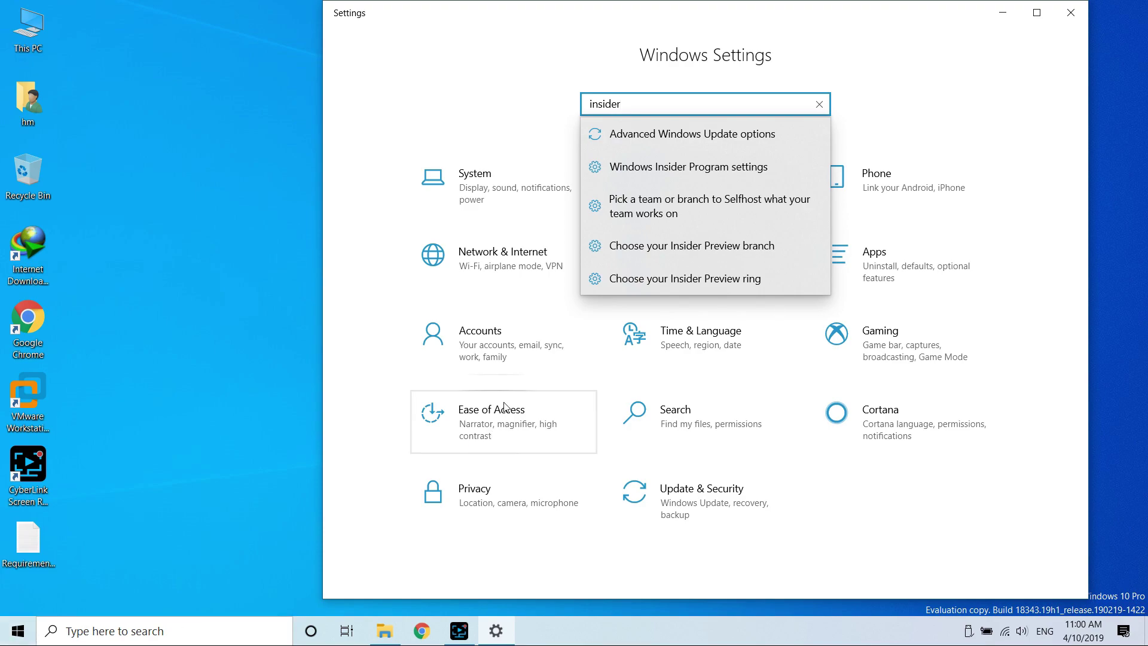
click(660, 167)
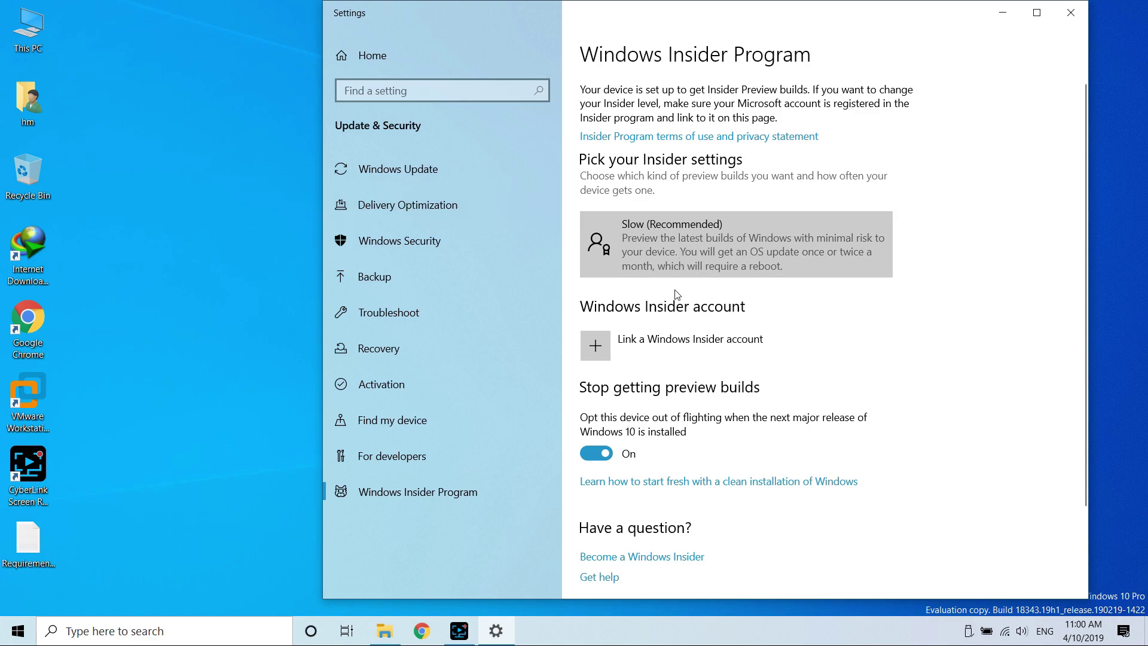
Close Settings and bring up CyberLink Screen Recorder from its taskbar preview.
click(1071, 14)
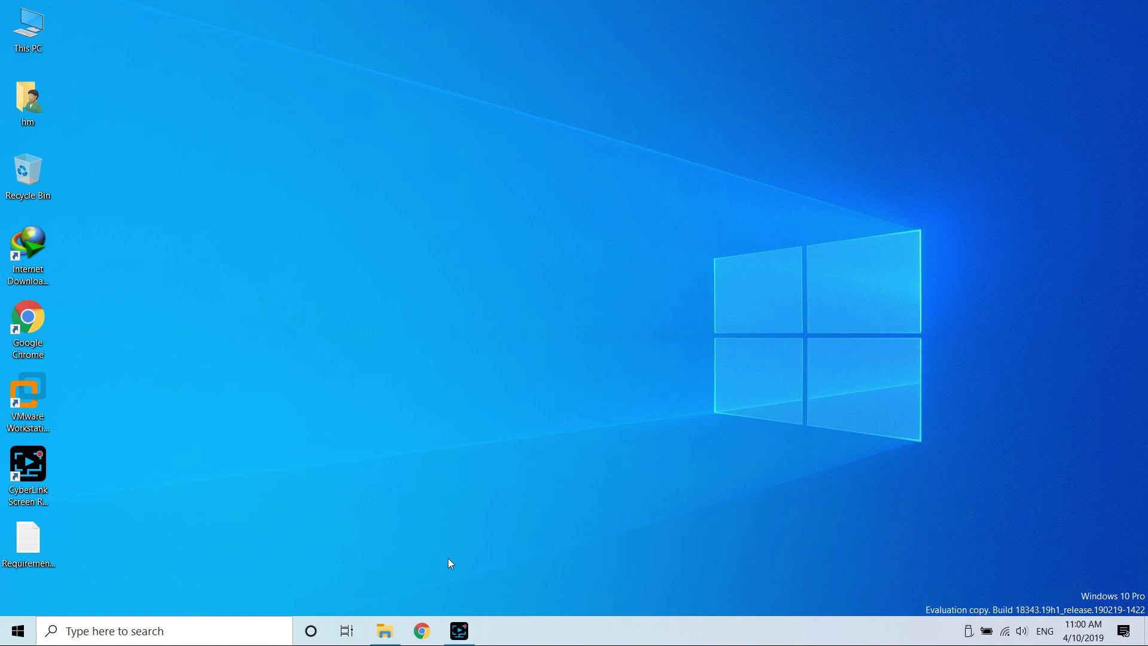
mouse_move(459, 631)
click(452, 604)
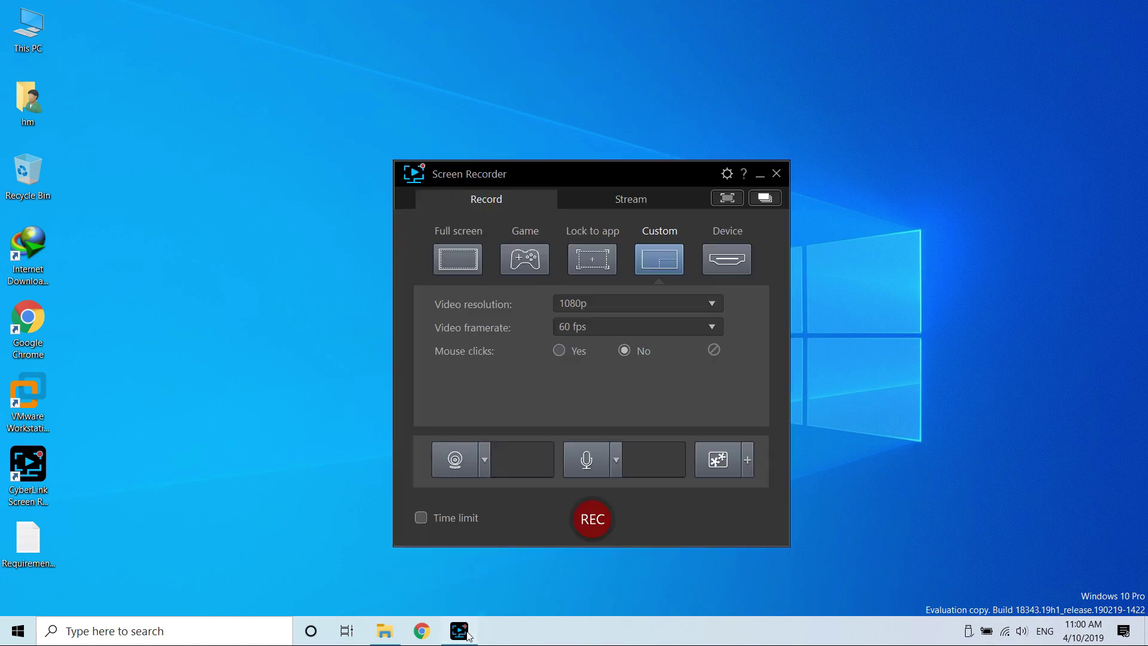